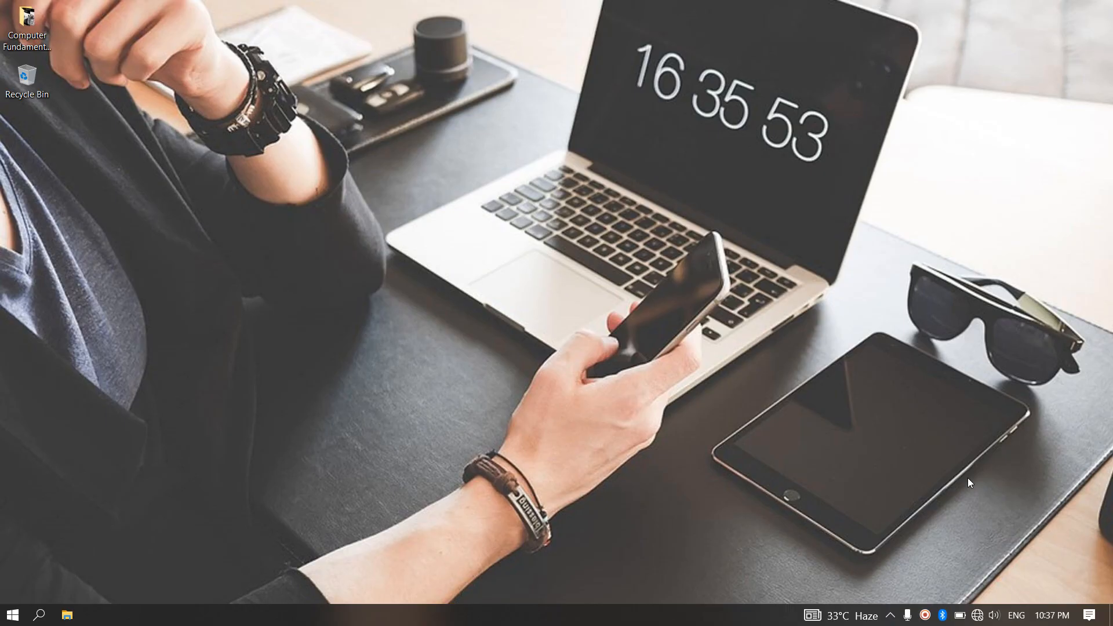
- Open the NEW VOLUME (E:) drive from This PC, look over its image files, and return to the drive list
{"action": "double_click", "coordinate": [27, 81]}
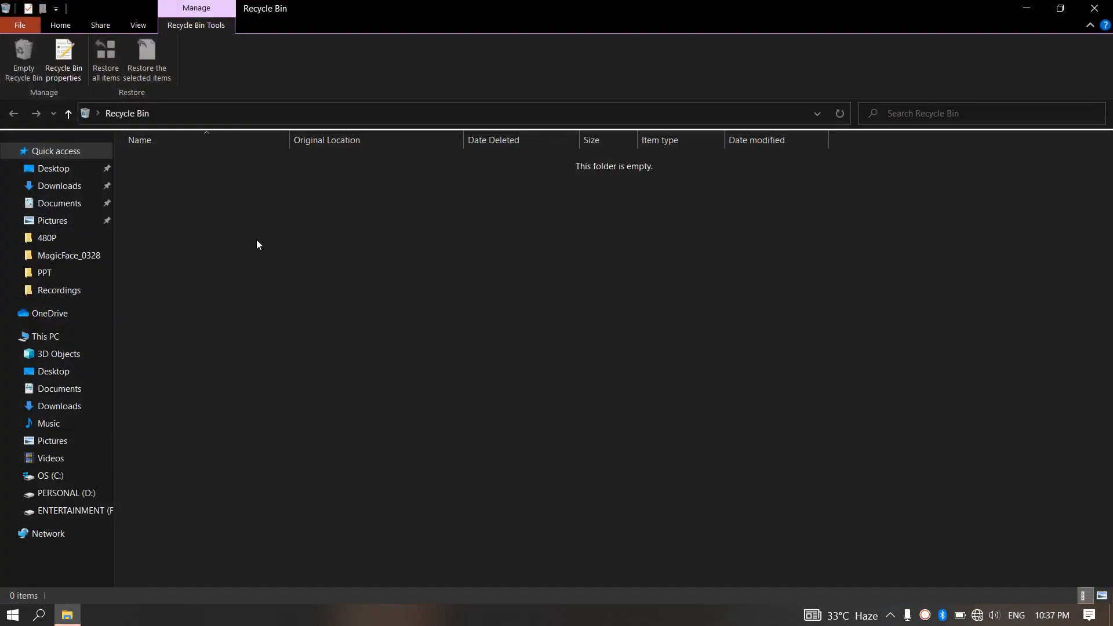
{"action": "left_click", "coordinate": [58, 340]}
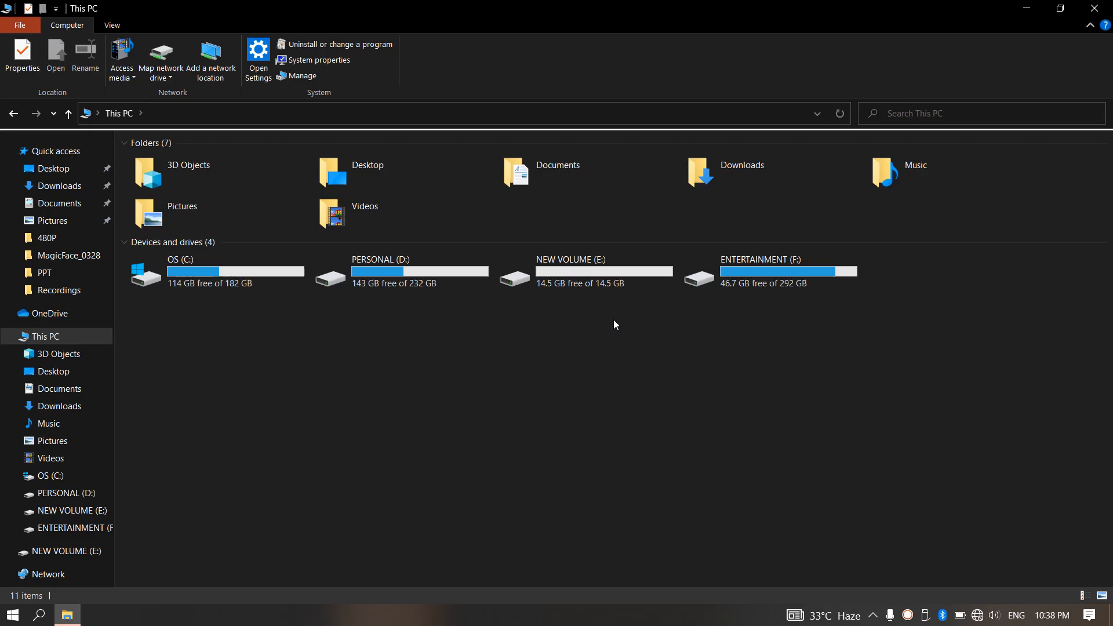
{"action": "double_click", "coordinate": [603, 281]}
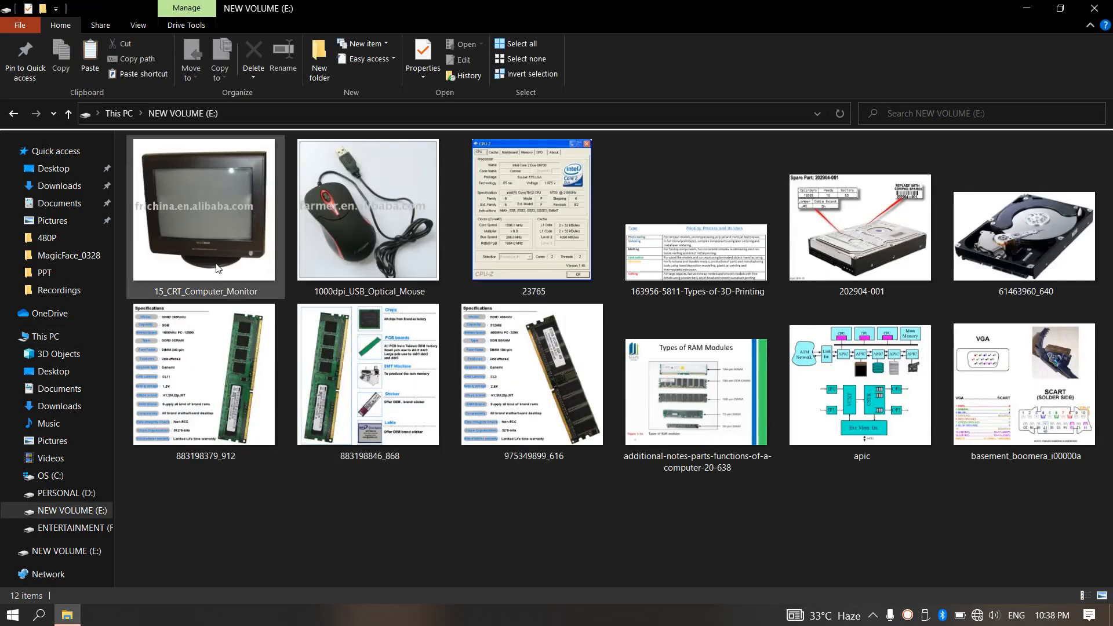
{"action": "left_click", "coordinate": [353, 234]}
{"action": "left_click", "coordinate": [662, 277]}
{"action": "left_click", "coordinate": [845, 412]}
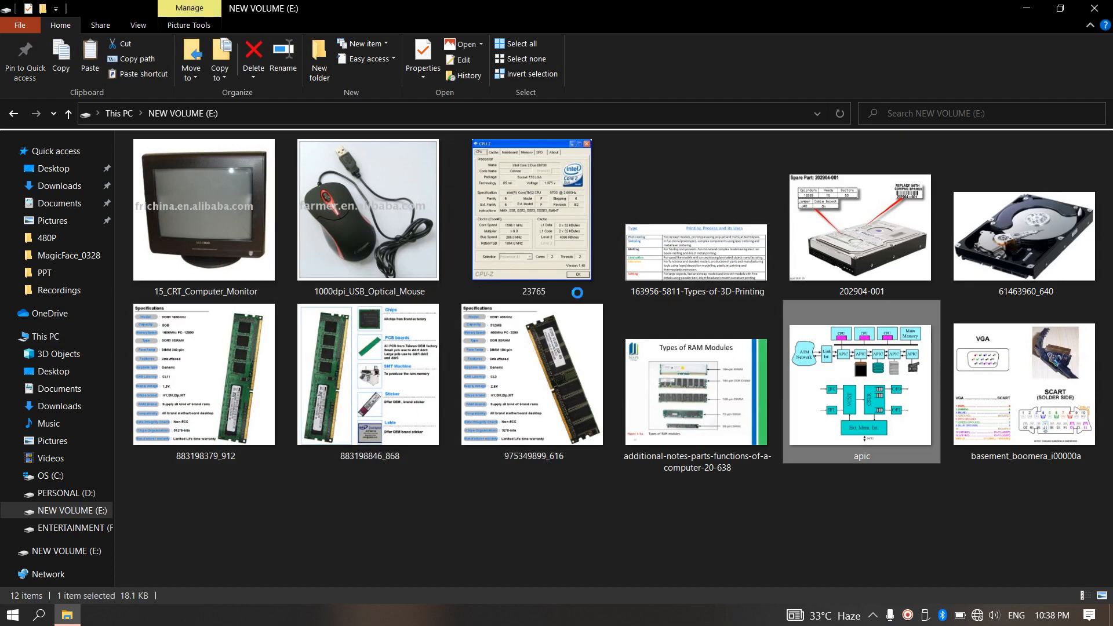
{"action": "left_click", "coordinate": [120, 113]}
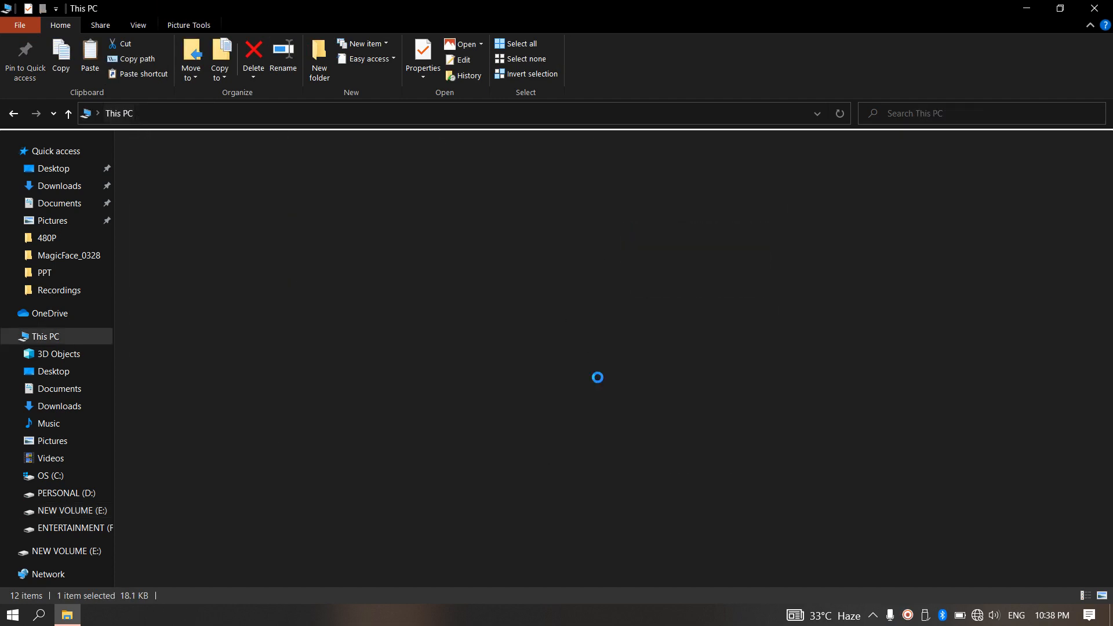
{"action": "left_click", "coordinate": [603, 332]}
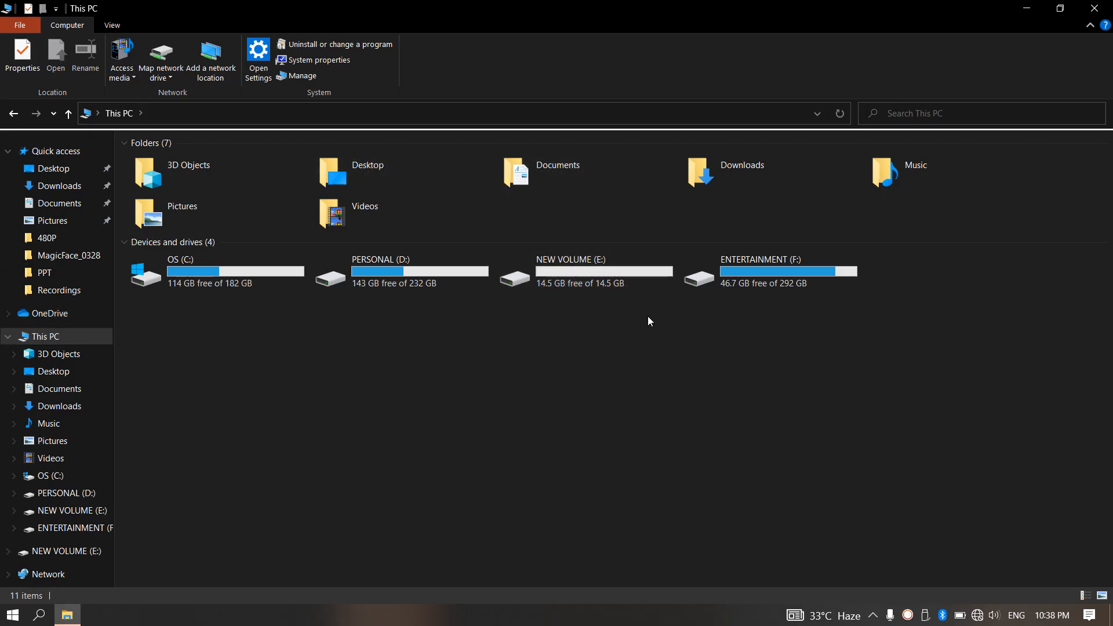
- Open the format settings for NEW VOLUME (E:) and review the available capacity and file system options
{"action": "right_click", "coordinate": [565, 271]}
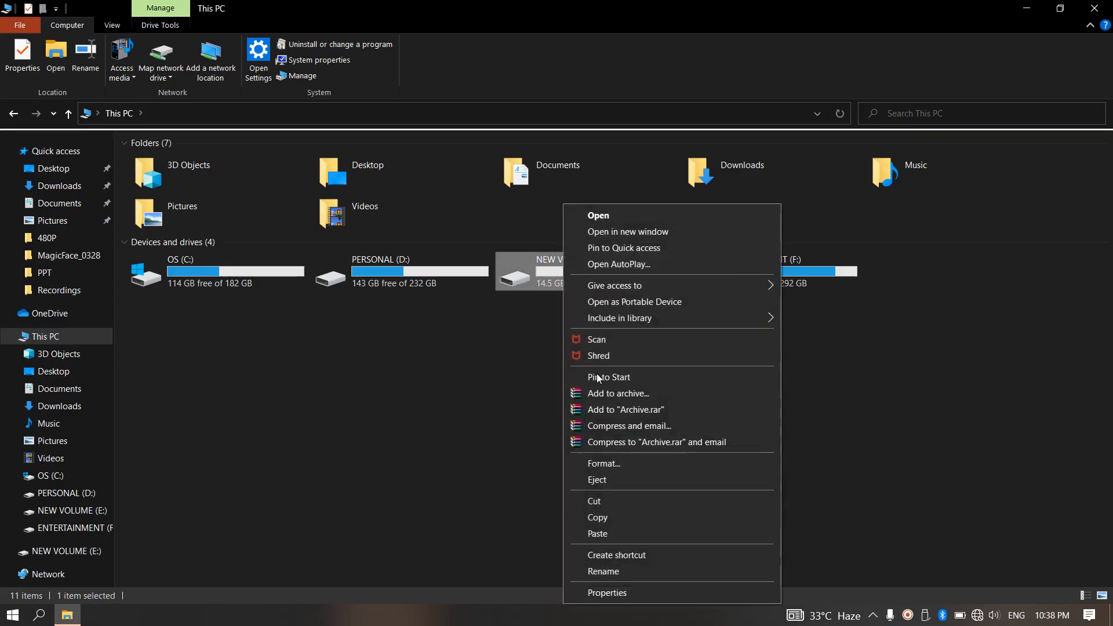
{"action": "left_click", "coordinate": [597, 464]}
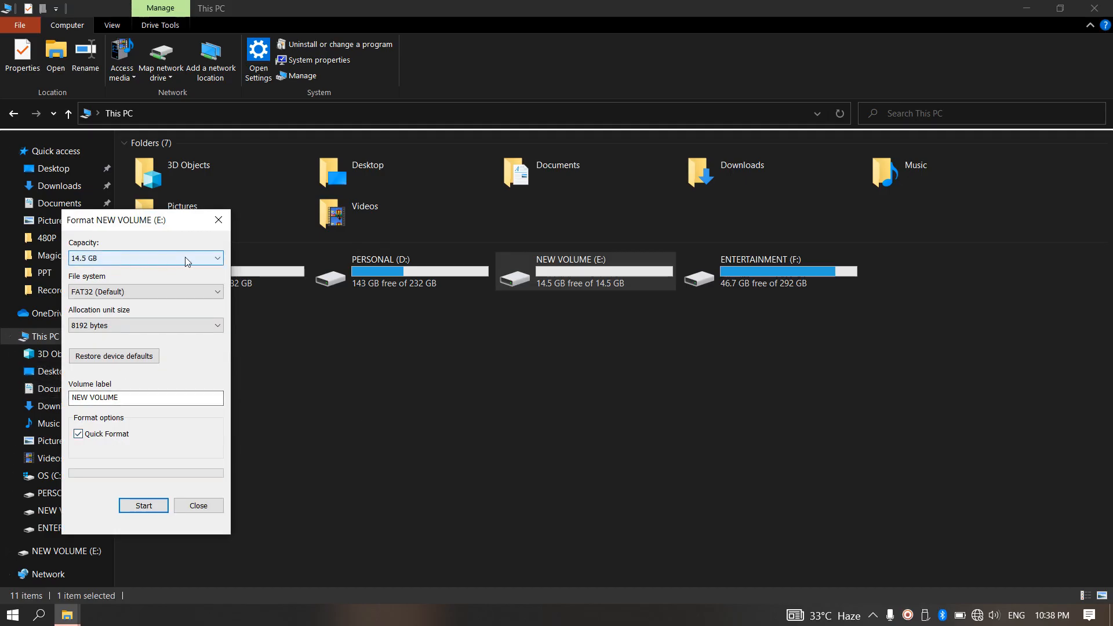
{"action": "left_click", "coordinate": [217, 260]}
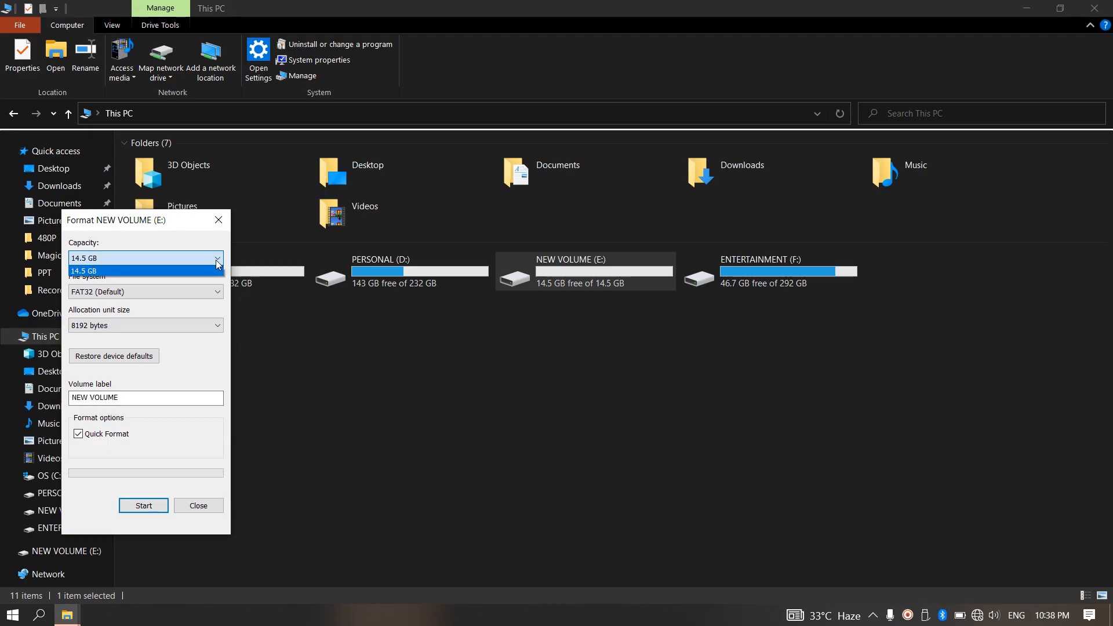
{"action": "left_click", "coordinate": [218, 264]}
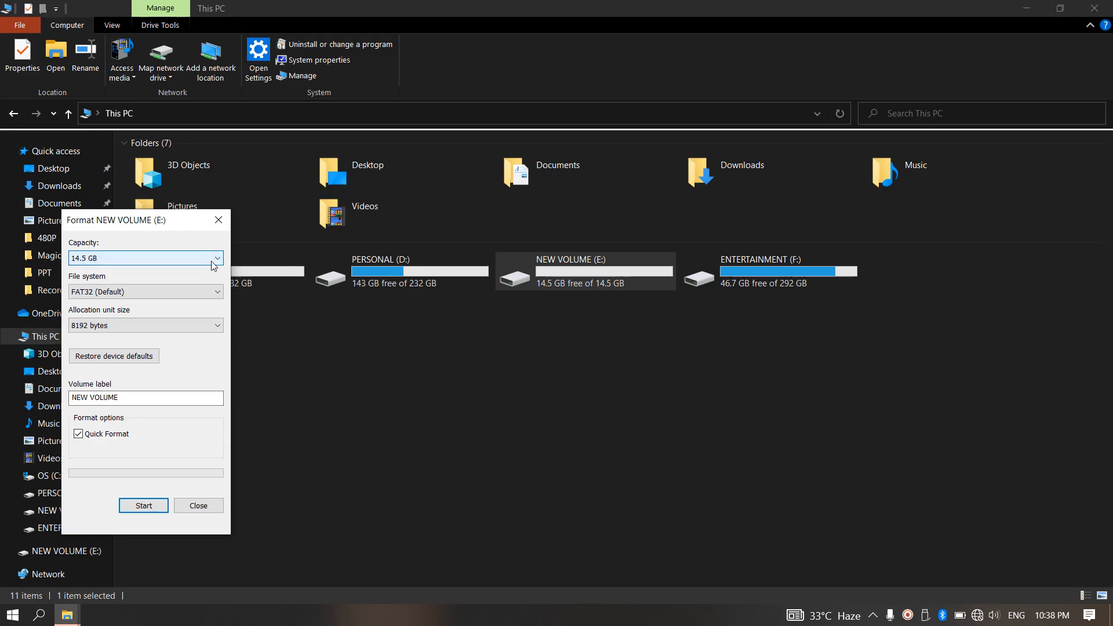
{"action": "left_click", "coordinate": [219, 293]}
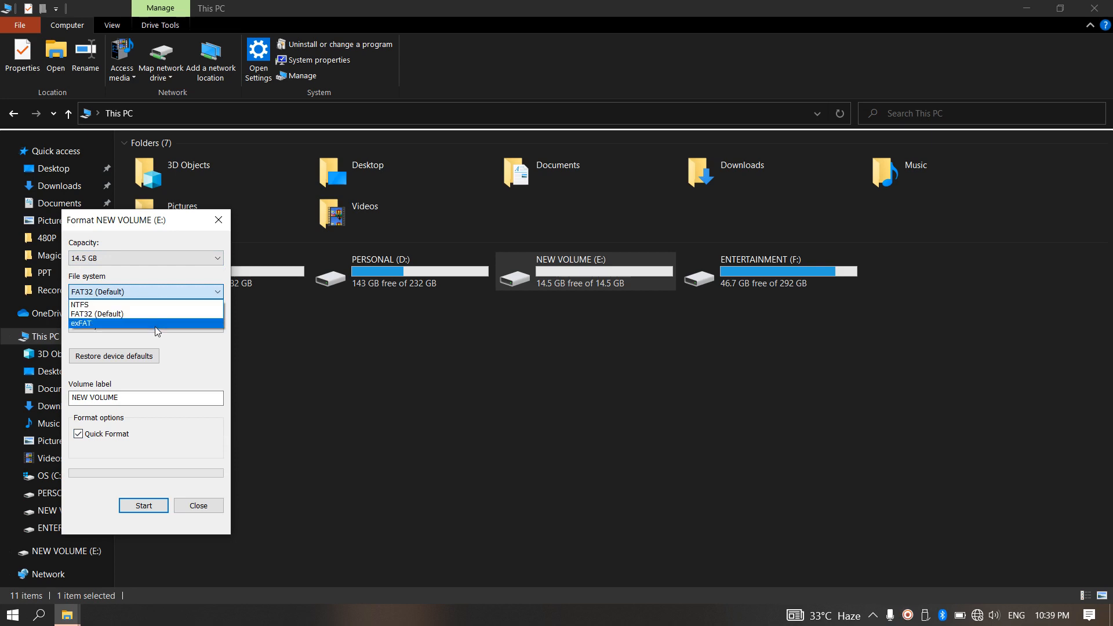
{"action": "left_click", "coordinate": [175, 339]}
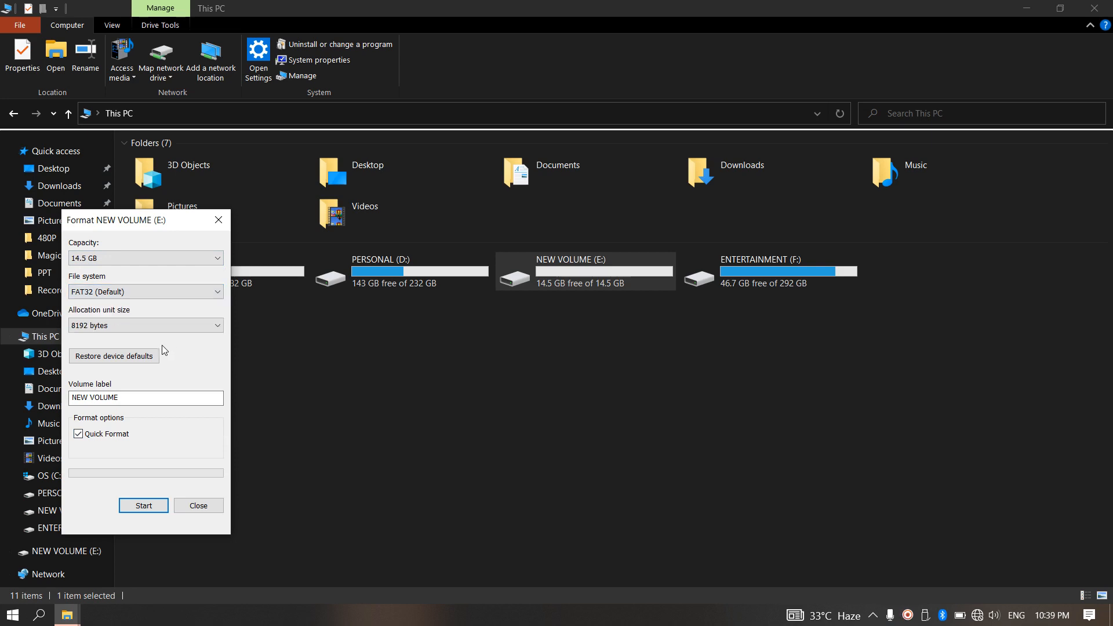
- Restore the device defaults in the format settings, using FAT32 and the default allocation size
{"action": "left_click", "coordinate": [205, 292]}
{"action": "left_click", "coordinate": [198, 305]}
{"action": "left_click", "coordinate": [105, 361]}
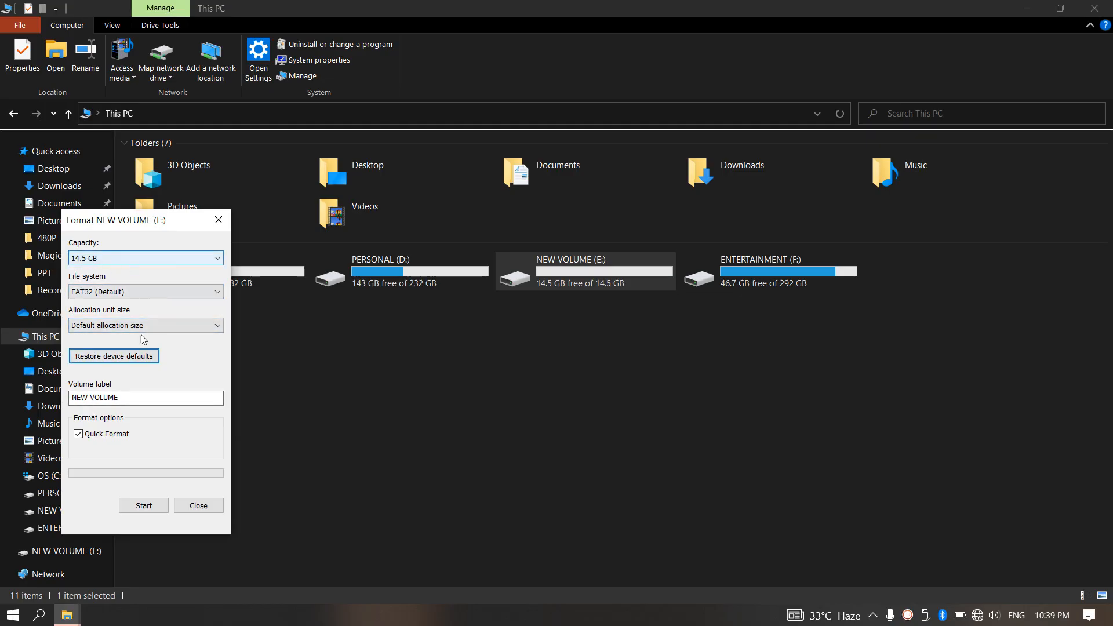
- Clear the volume label in the format settings and reapply the device defaults
{"action": "double_click", "coordinate": [134, 404]}
{"action": "key", "text": "BackSpace"}
{"action": "key", "text": "BackSpace"}
{"action": "key", "text": "BackSpace"}
{"action": "key", "text": "BackSpace"}
{"action": "key", "text": "BackSpace"}
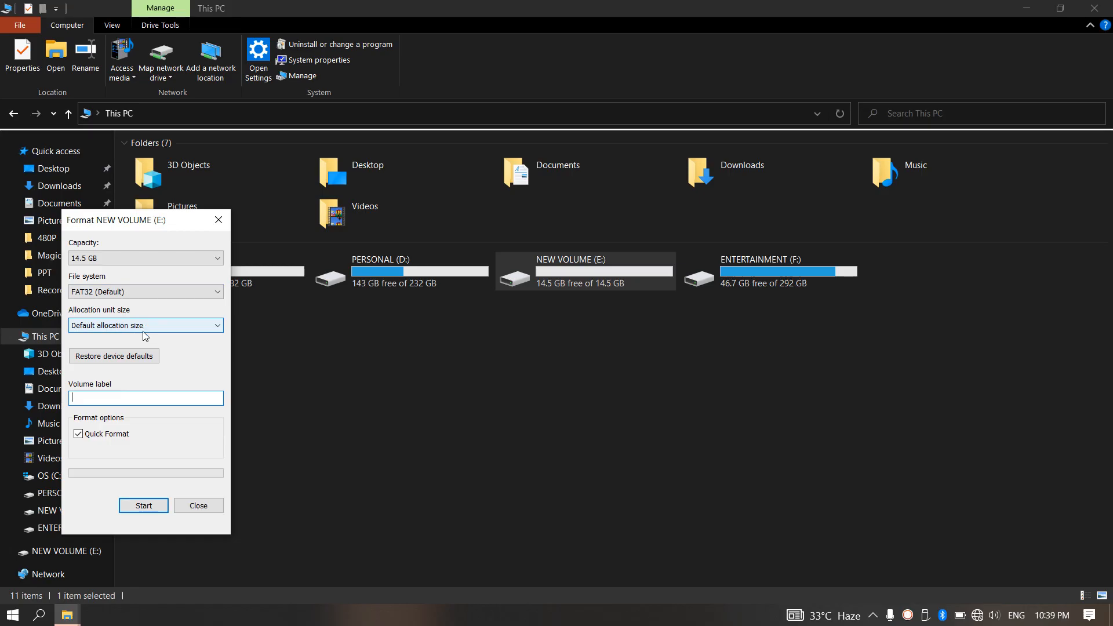
{"action": "left_click", "coordinate": [126, 360]}
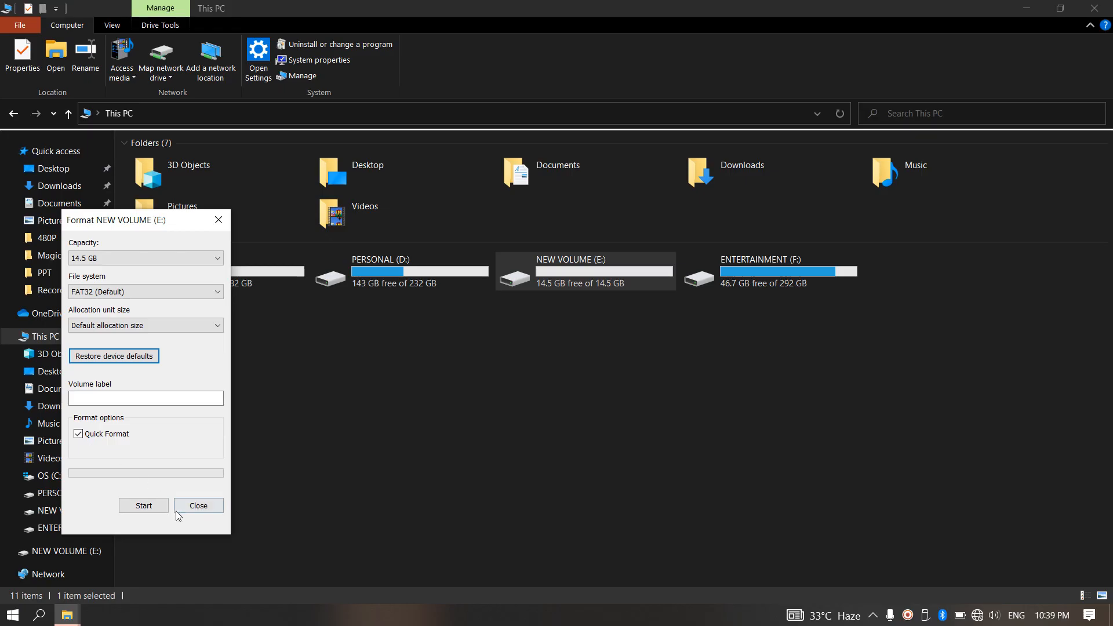
- Run the quick format on the E: drive, accept erasing all its data, and close the format dialog
{"action": "left_click", "coordinate": [143, 506]}
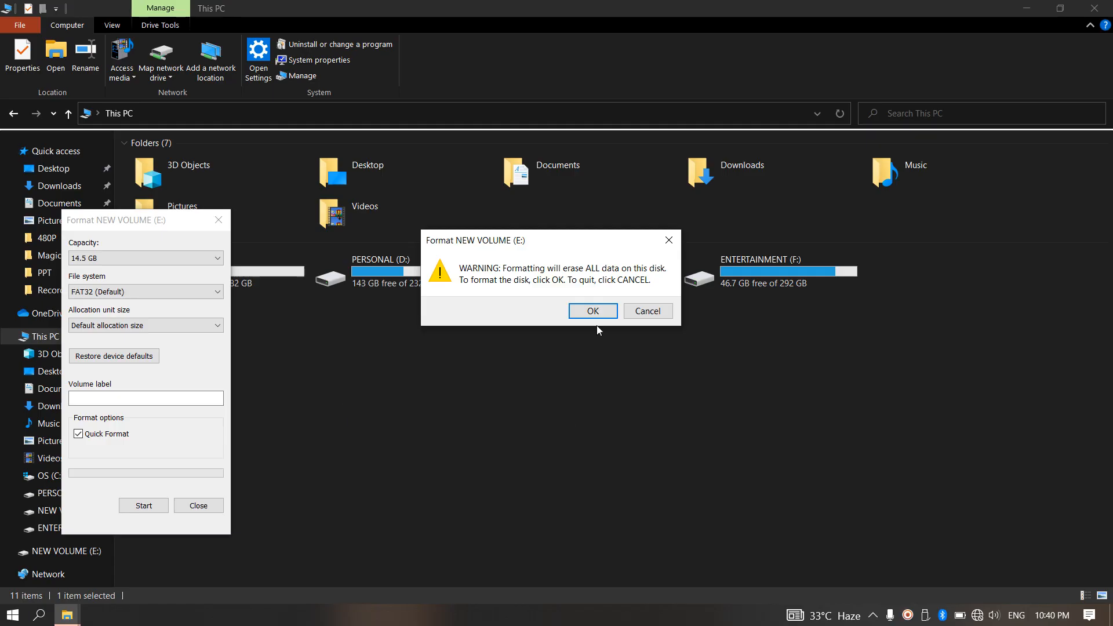
{"action": "left_click", "coordinate": [611, 311]}
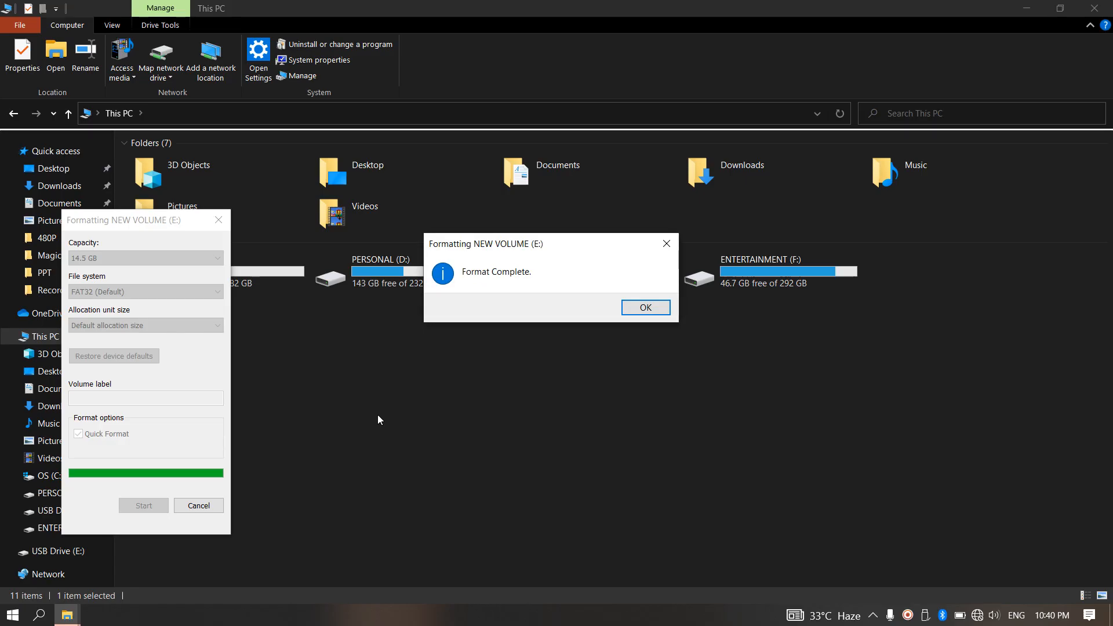
{"action": "left_click", "coordinate": [645, 307]}
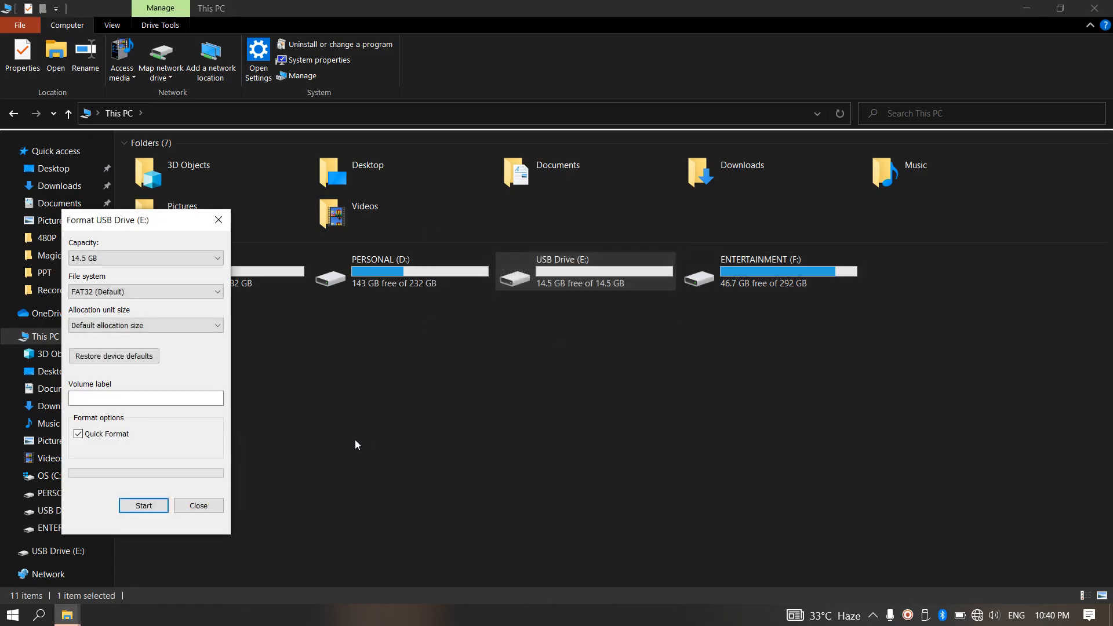
{"action": "left_click", "coordinate": [199, 506]}
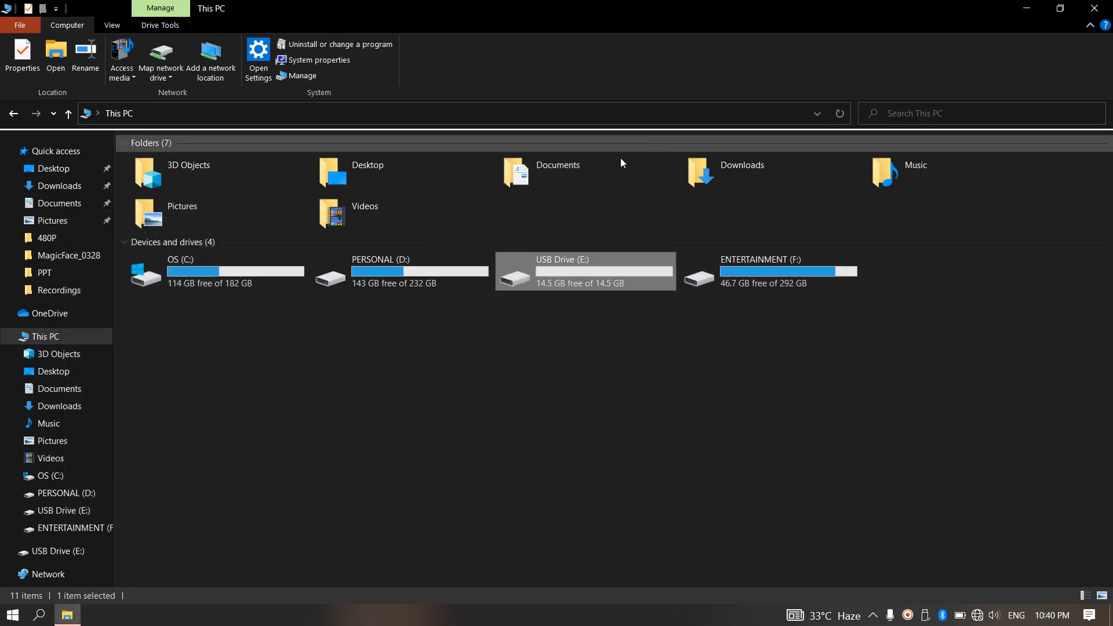
- Open USB Drive (E:) twice to check its contents, returning to This PC each time
{"action": "double_click", "coordinate": [591, 284]}
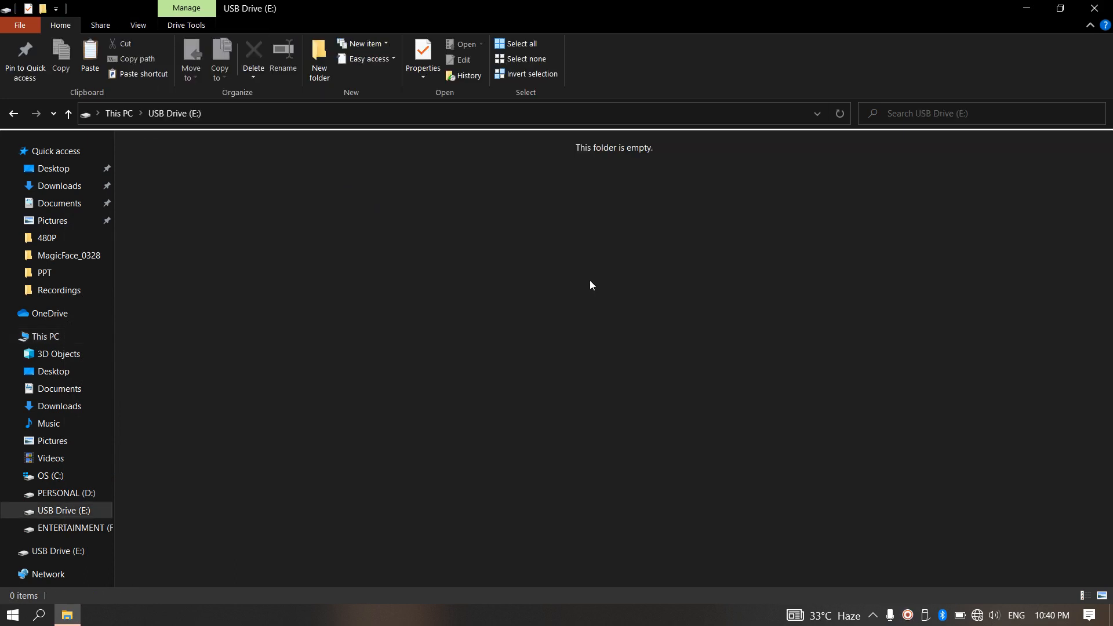
{"action": "left_click", "coordinate": [119, 113]}
{"action": "left_click", "coordinate": [615, 364]}
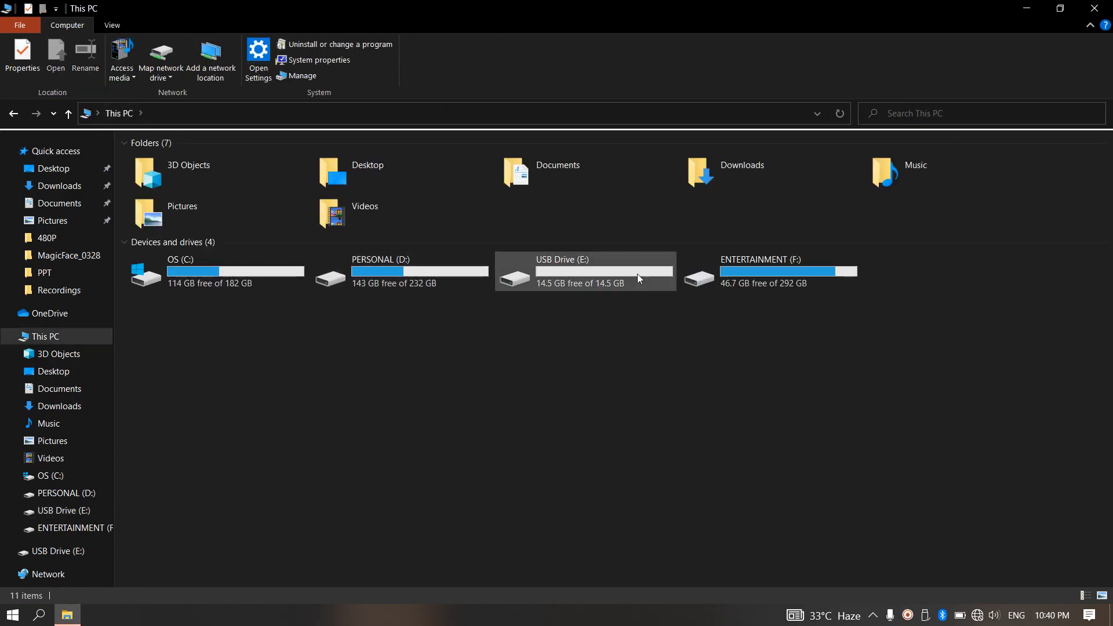
{"action": "double_click", "coordinate": [608, 270]}
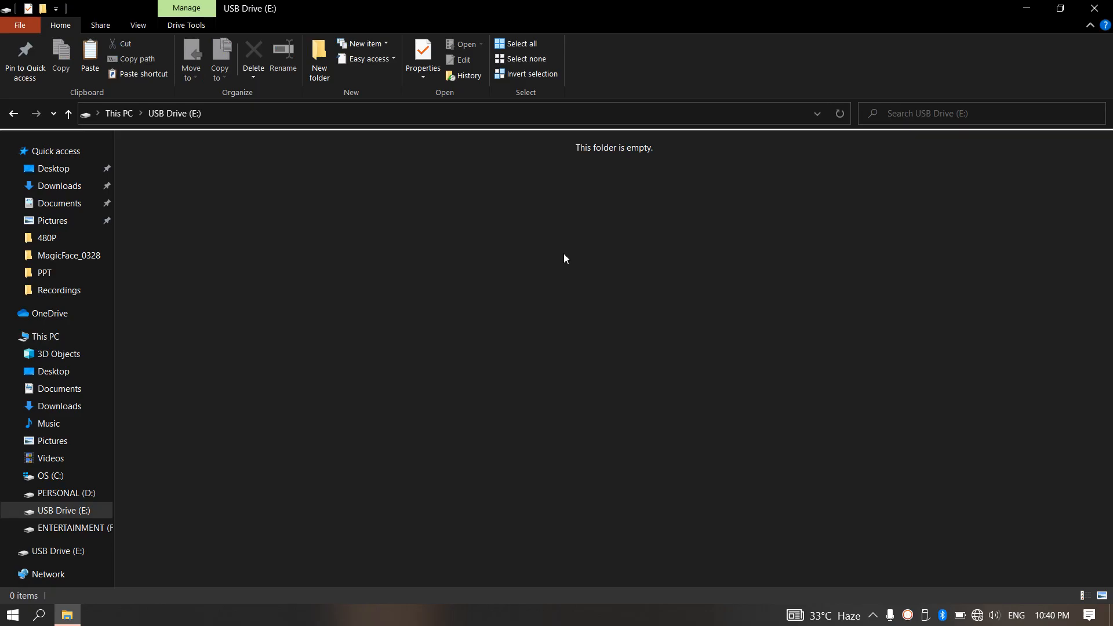
{"action": "left_click", "coordinate": [122, 116]}
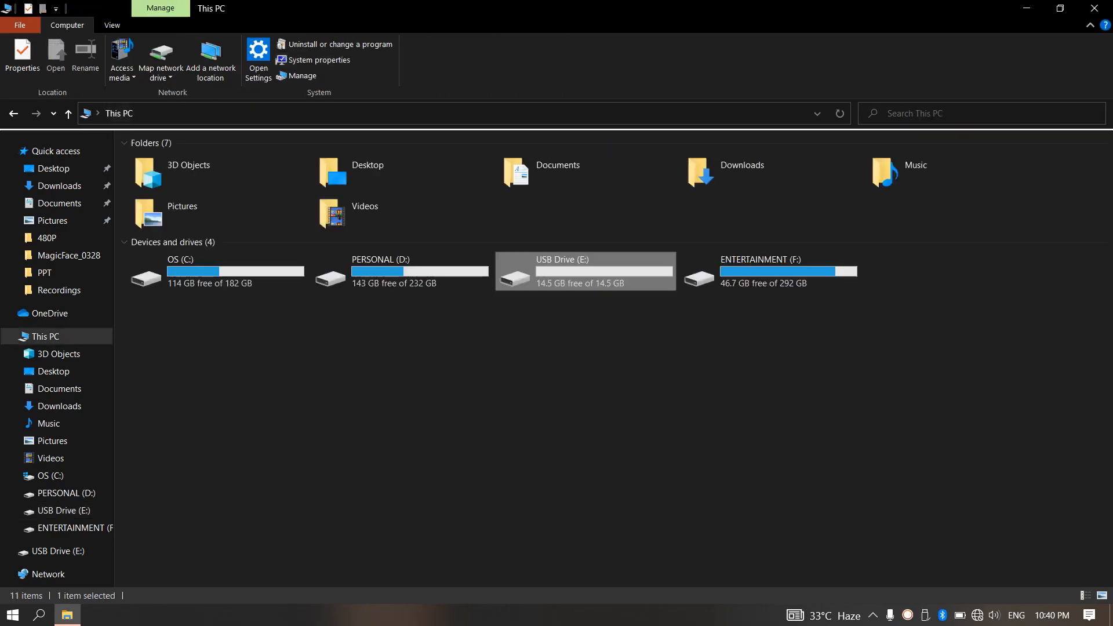
- Copy the first two rows of images from the desktop folder Computer Fundamentals into USB Drive (E:)
{"action": "left_click", "coordinate": [1032, 8]}
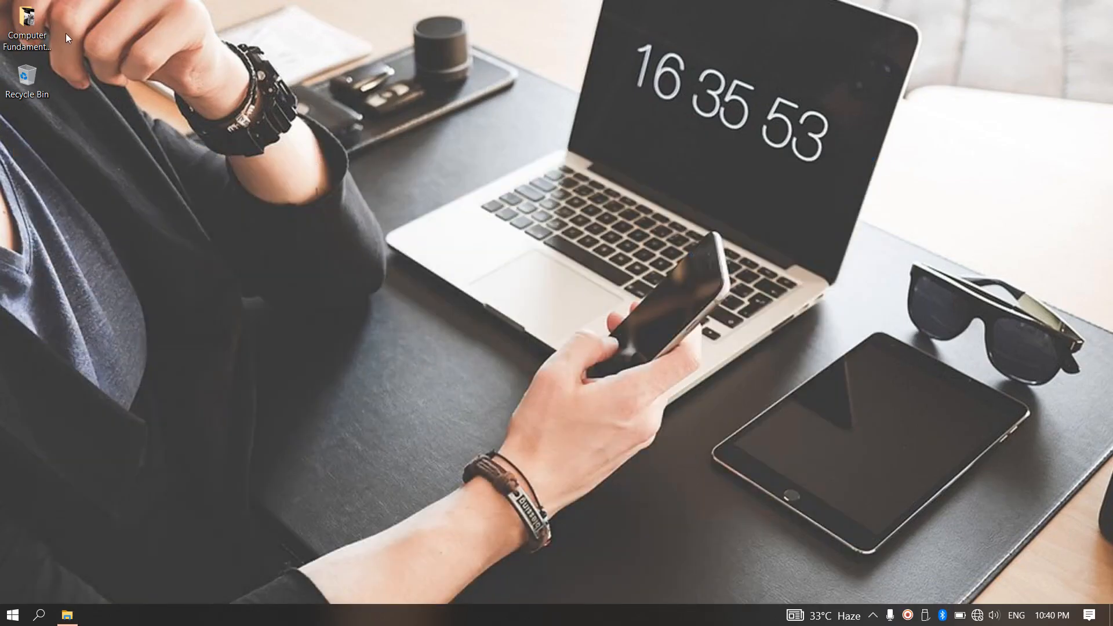
{"action": "double_click", "coordinate": [27, 24]}
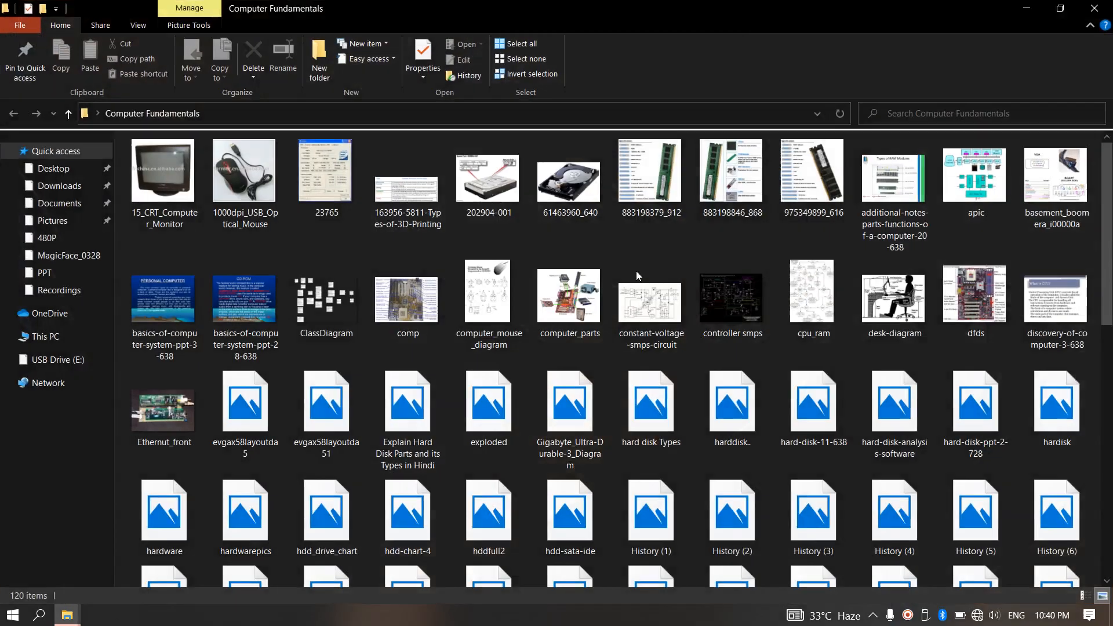
{"action": "left_click_drag", "start_coordinate": [1096, 348], "coordinate": [122, 132]}
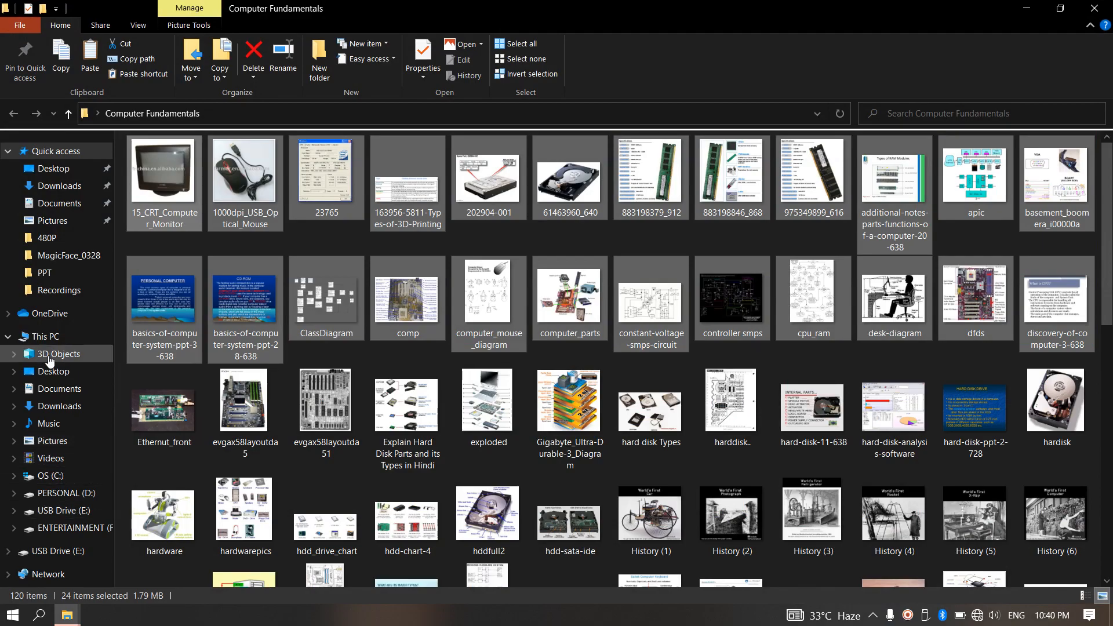
{"action": "left_click", "coordinate": [45, 336]}
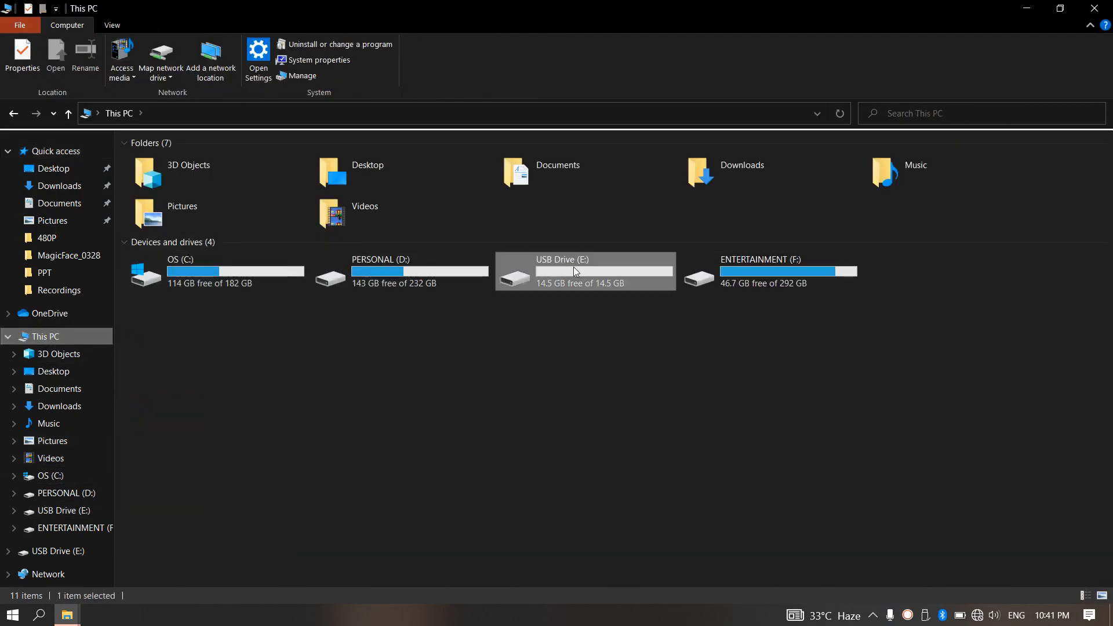
{"action": "double_click", "coordinate": [573, 266]}
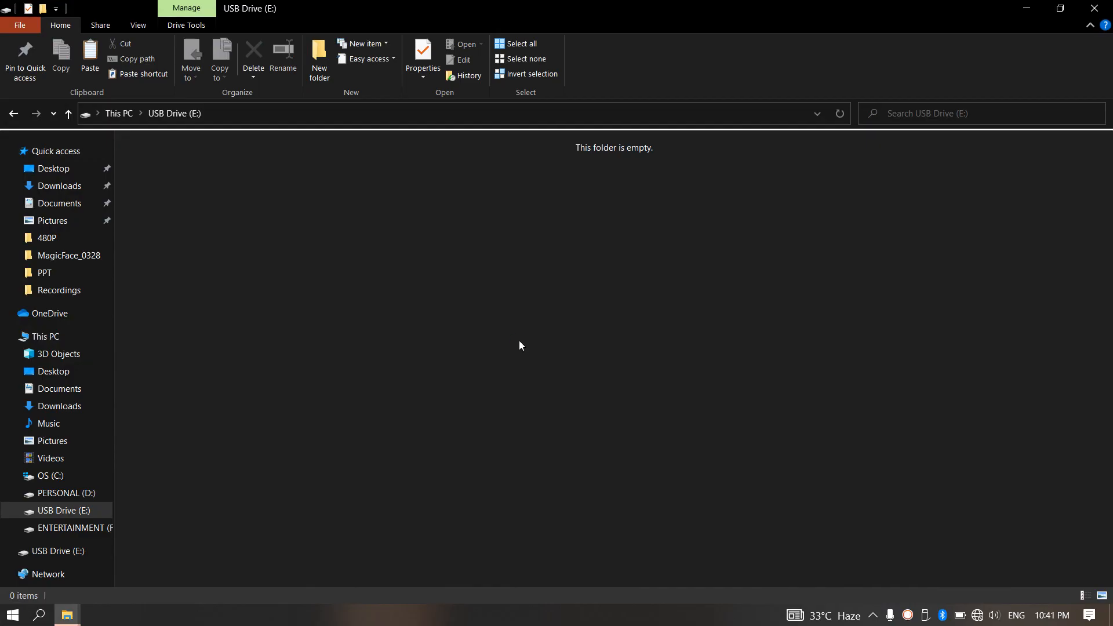
{"action": "key", "text": "ctrl+v"}
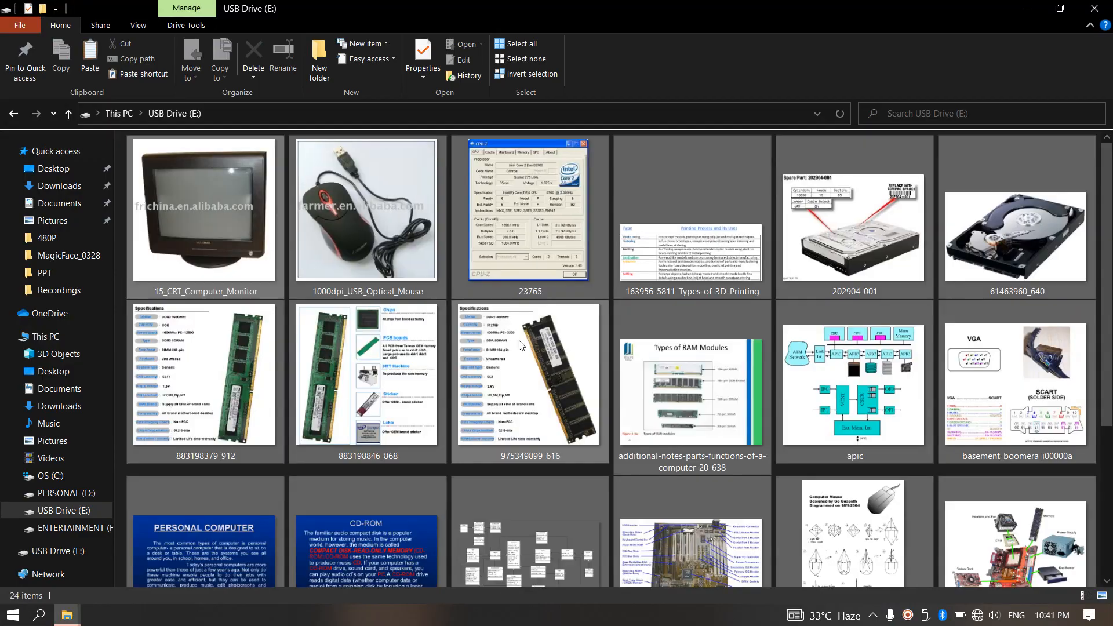
- Select all the files on USB Drive (E:), display them as large icons, and clear the selection
{"action": "key", "text": "ctrl+a"}
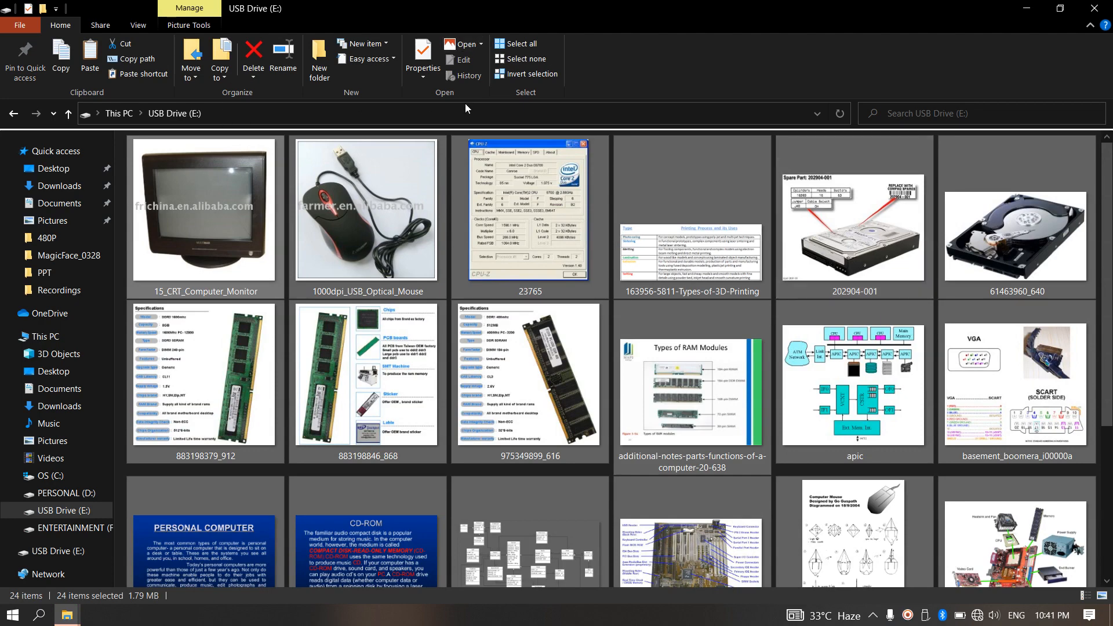
{"action": "left_click", "coordinate": [139, 25]}
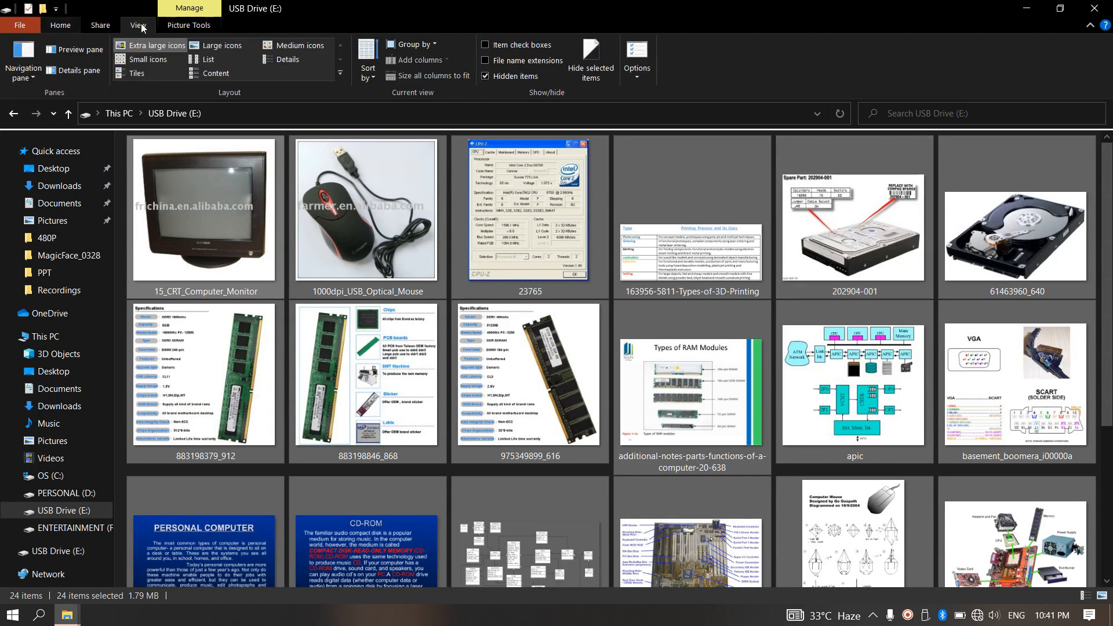
{"action": "left_click", "coordinate": [231, 50]}
{"action": "left_click", "coordinate": [344, 457]}
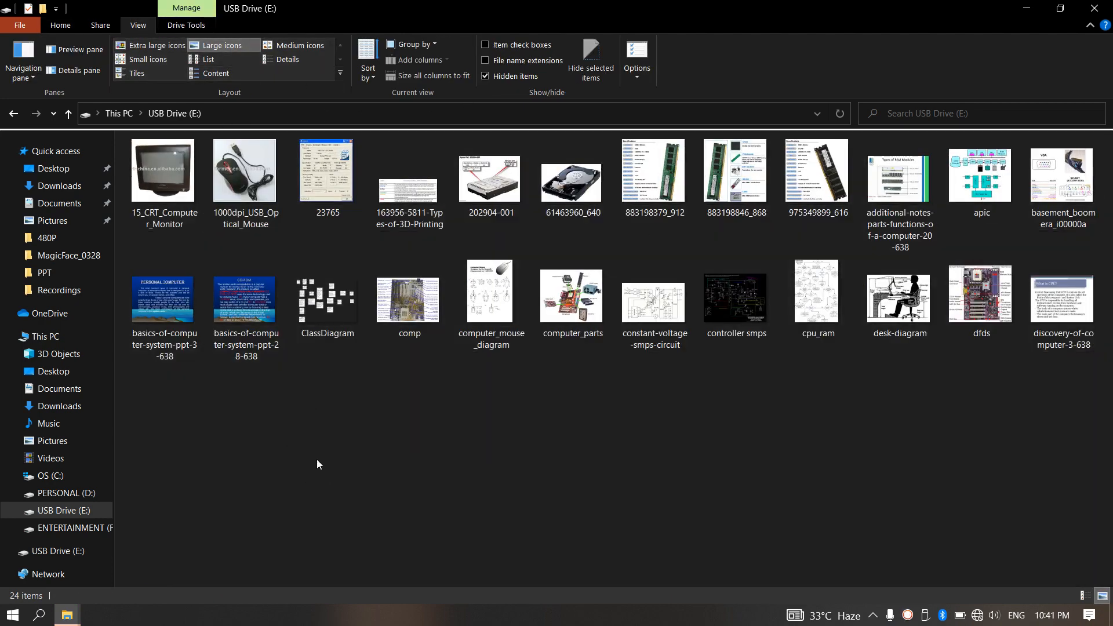
- Return to This PC and open Computer Management for it
{"action": "left_click", "coordinate": [50, 338]}
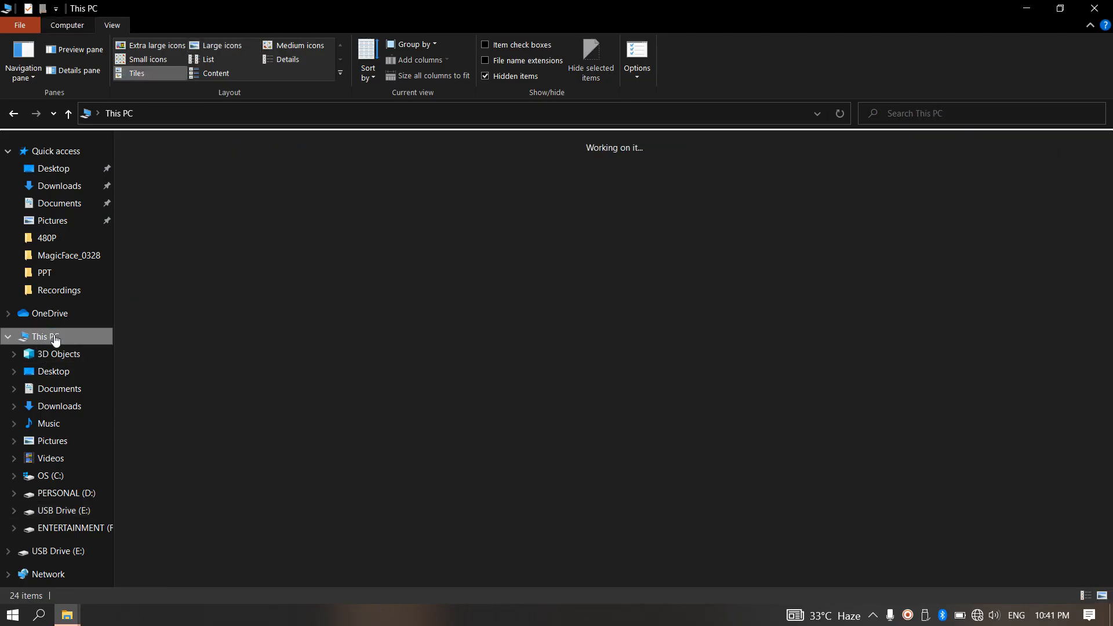
{"action": "right_click", "coordinate": [51, 340]}
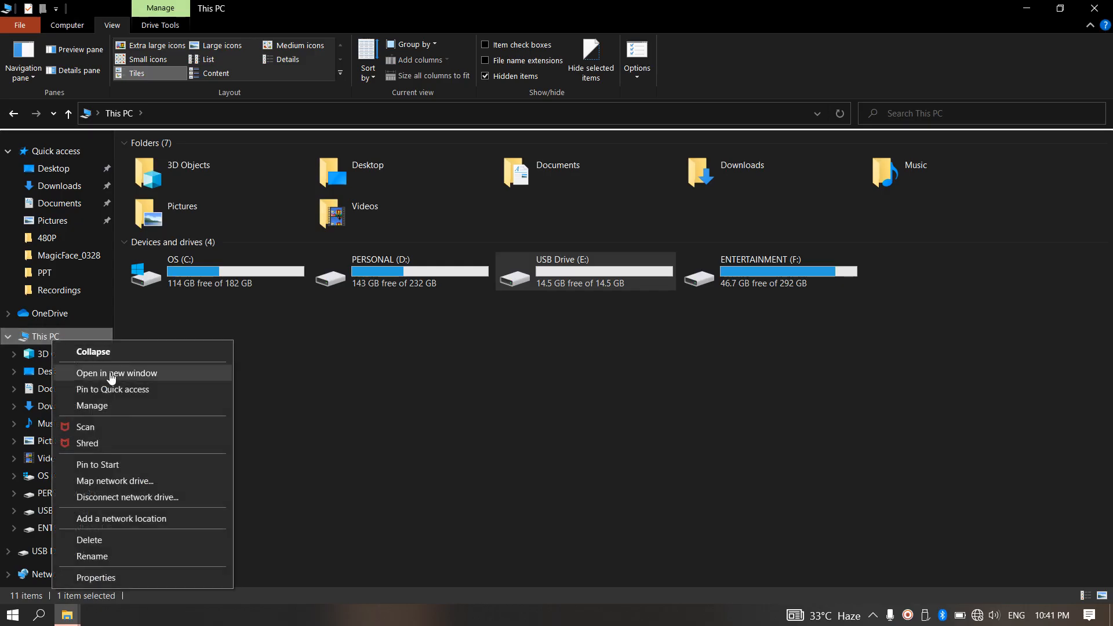
{"action": "left_click", "coordinate": [155, 409]}
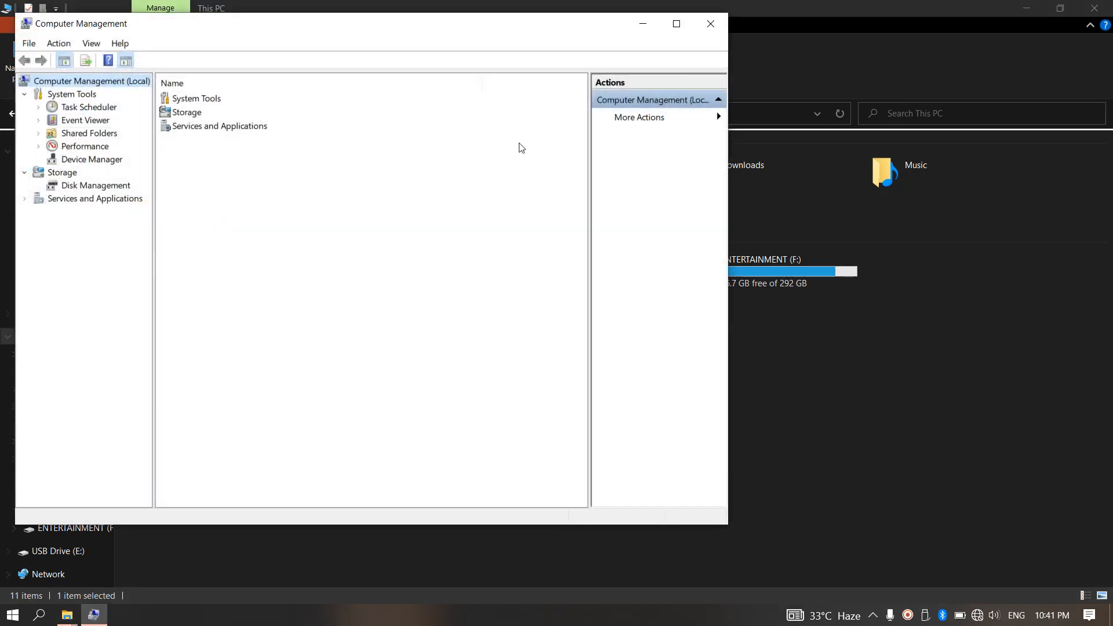
- Show Disk Management under Storage, maximize the window to examine the listed volumes and disks, and restore its size
{"action": "left_click_drag", "start_coordinate": [207, 27], "coordinate": [341, 39]}
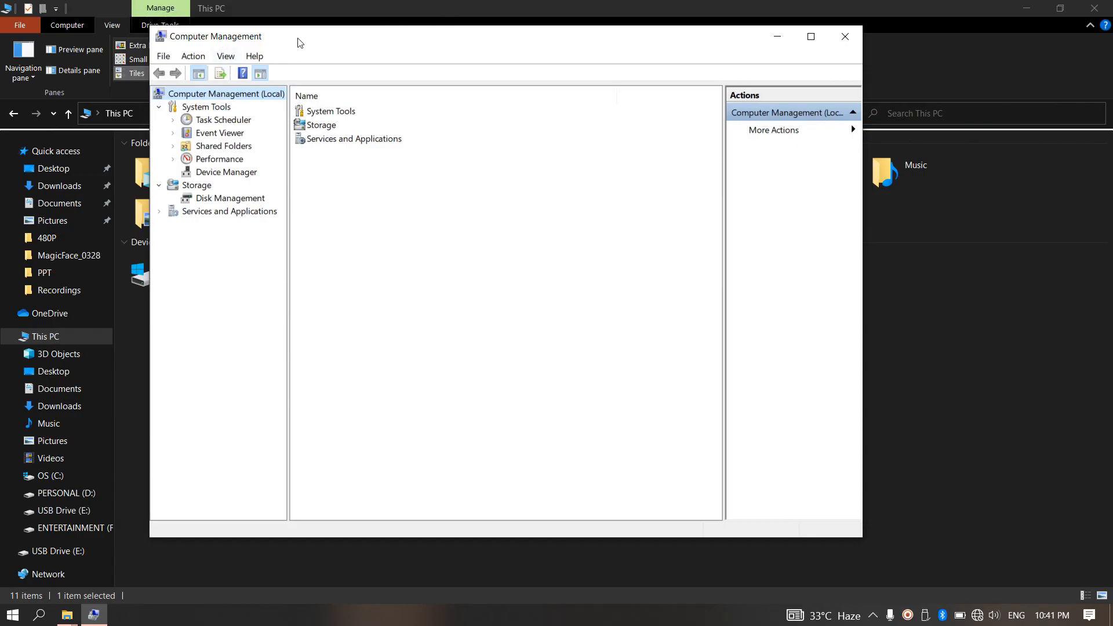
{"action": "left_click", "coordinate": [223, 161]}
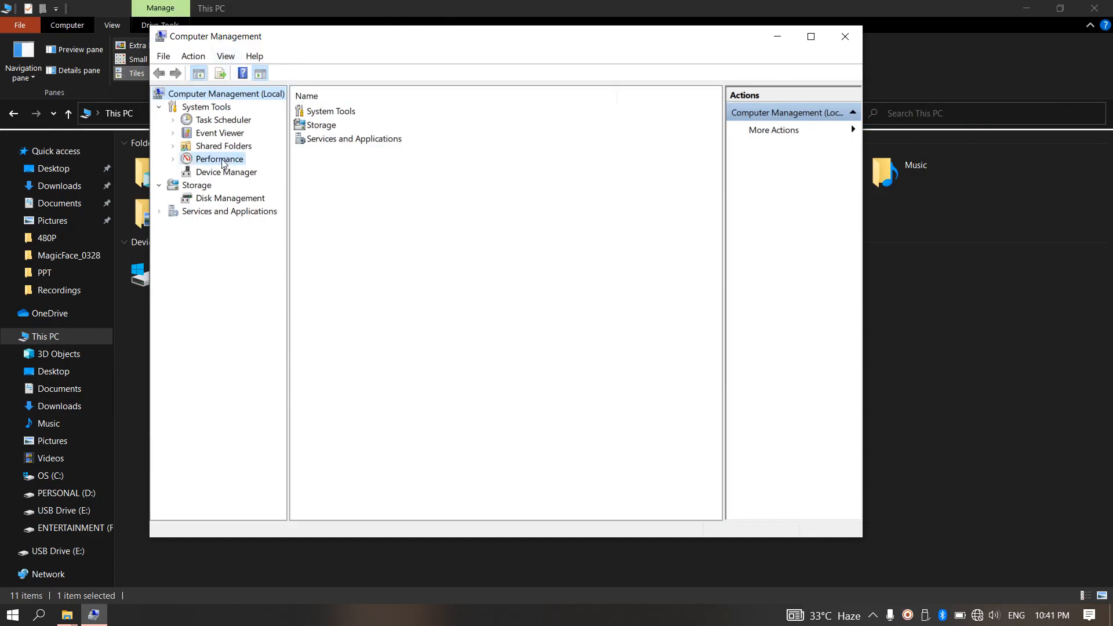
{"action": "left_click", "coordinate": [225, 173]}
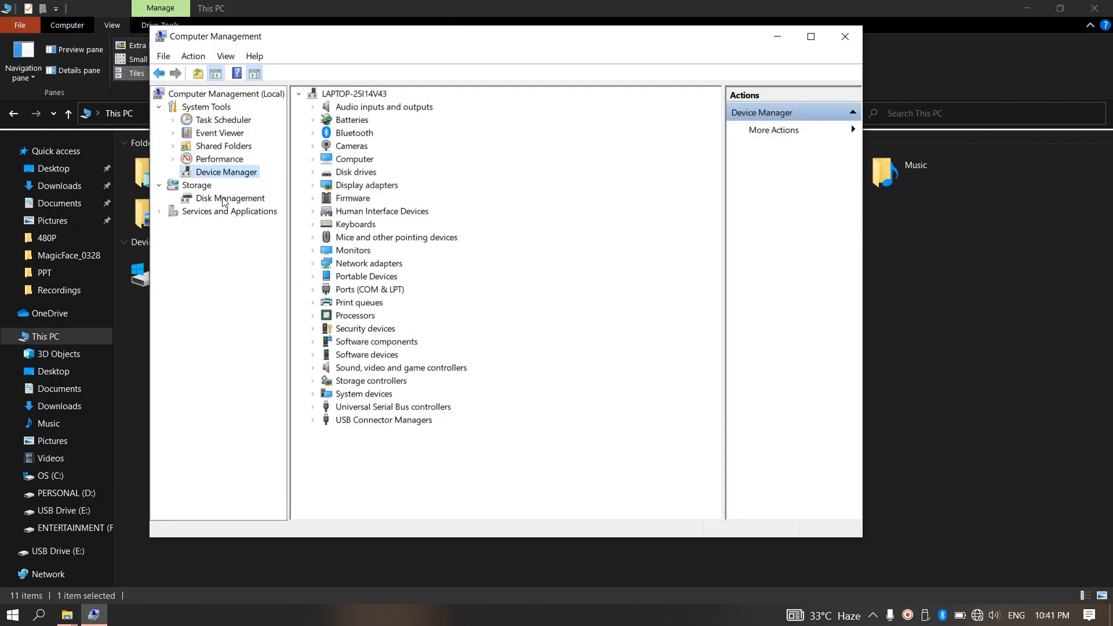
{"action": "left_click", "coordinate": [248, 199]}
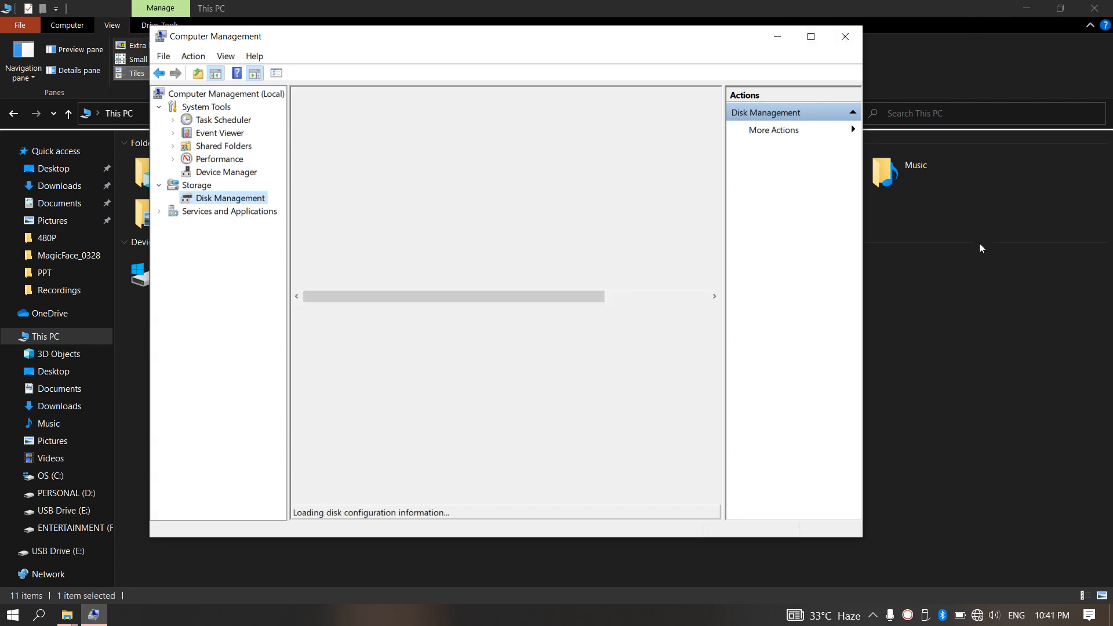
{"action": "left_click", "coordinate": [993, 350]}
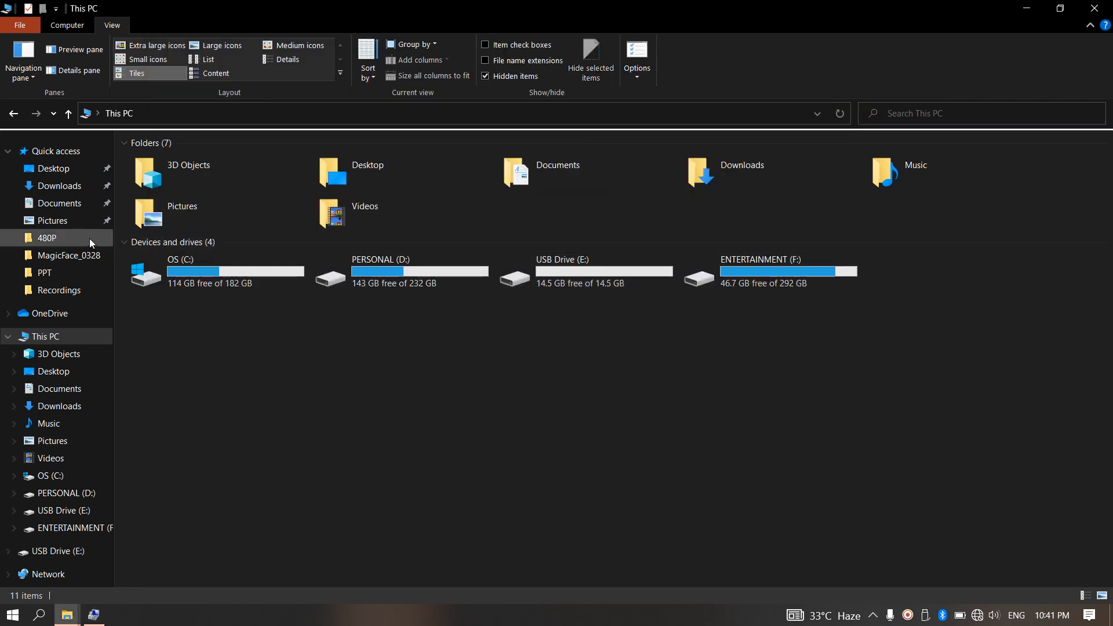
{"action": "left_click", "coordinate": [93, 615]}
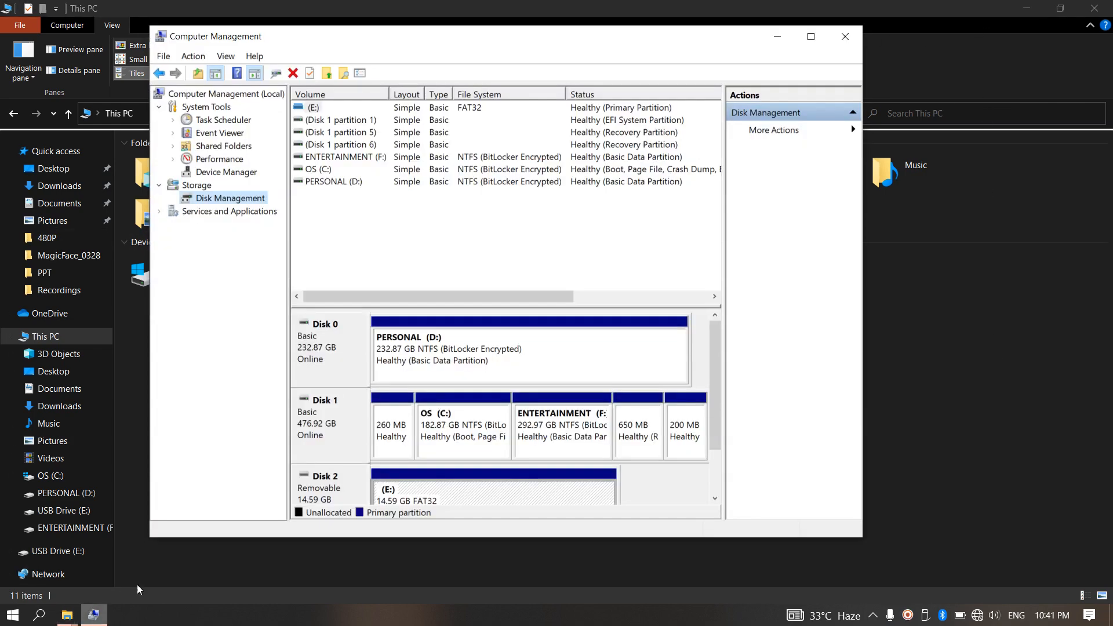
{"action": "left_click", "coordinate": [811, 36]}
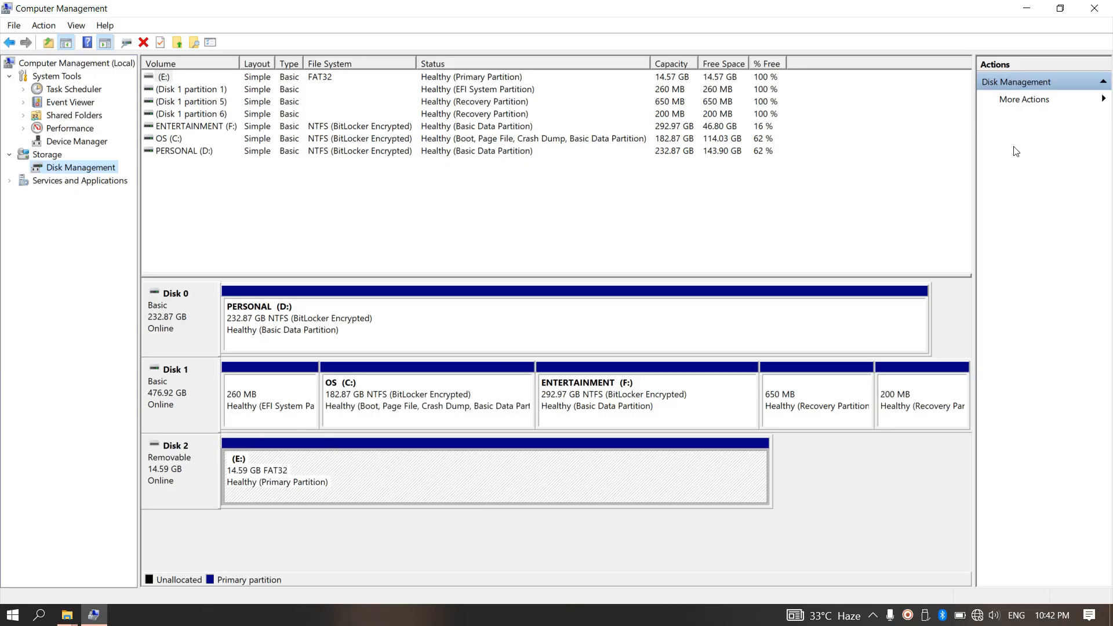
{"action": "left_click", "coordinate": [1059, 9]}
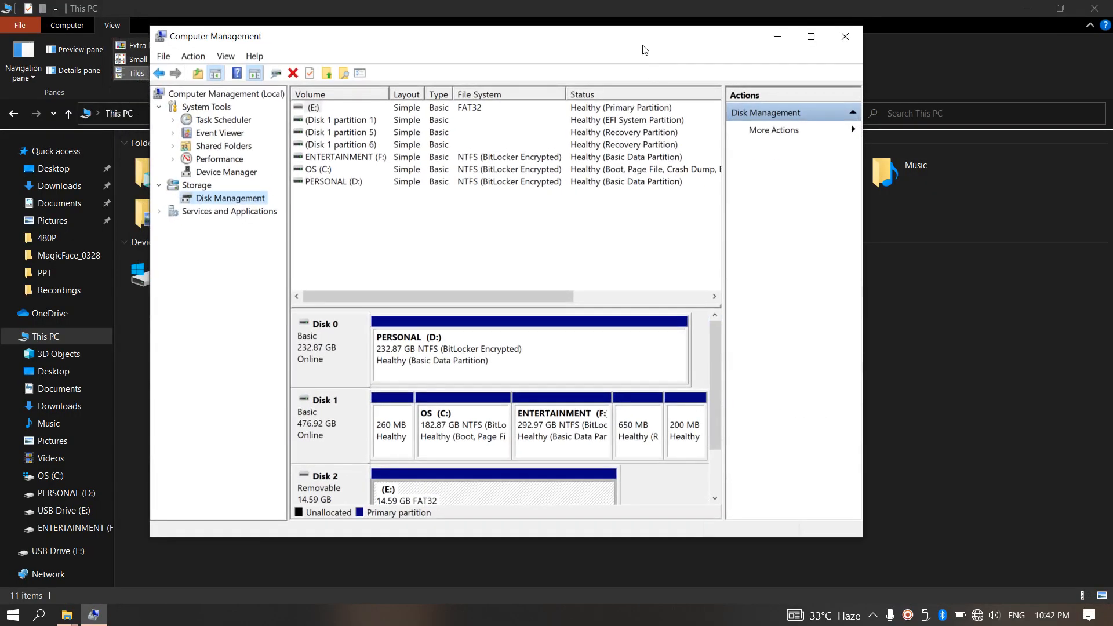
- Open USB Drive (E:) in File Explorer and place the Computer Management window beside its files
{"action": "left_click_drag", "start_coordinate": [647, 23], "coordinate": [495, 313]}
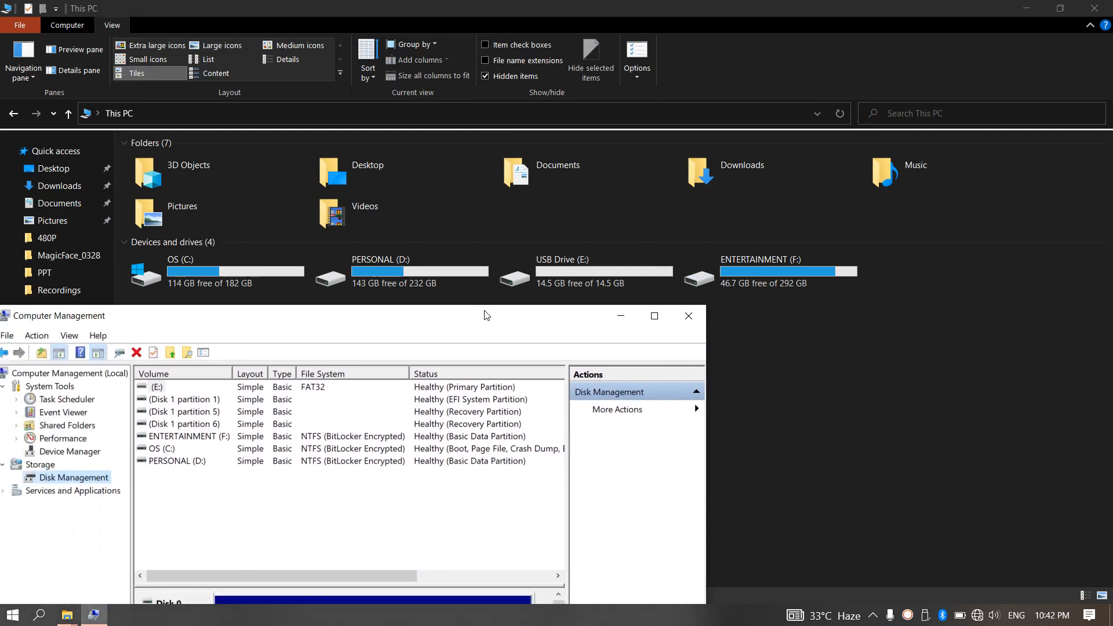
{"action": "double_click", "coordinate": [579, 269]}
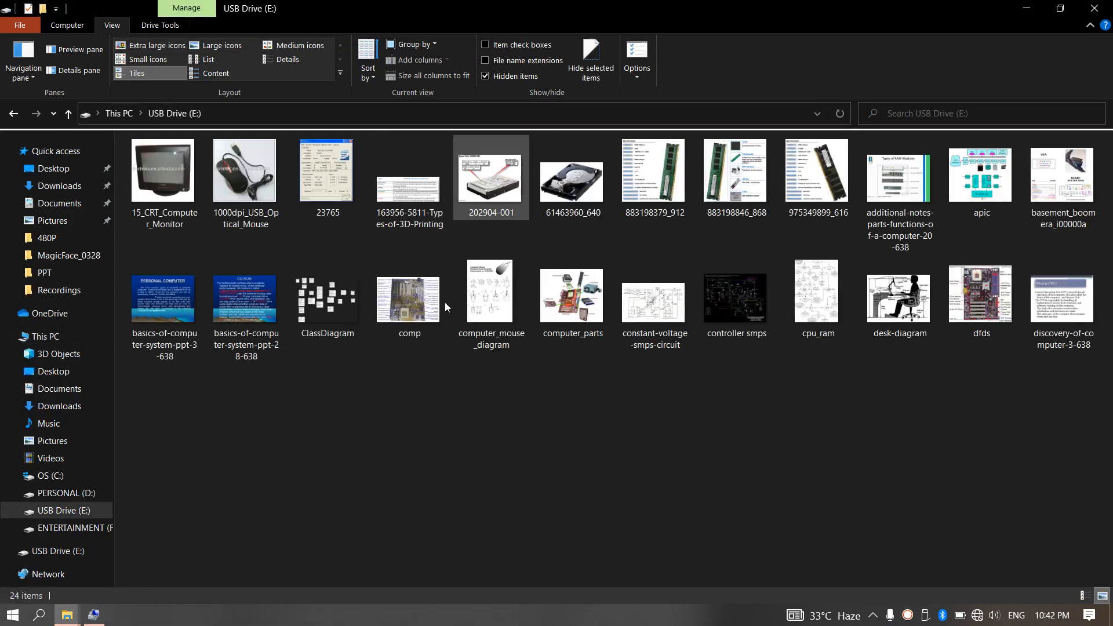
{"action": "left_click", "coordinate": [93, 615]}
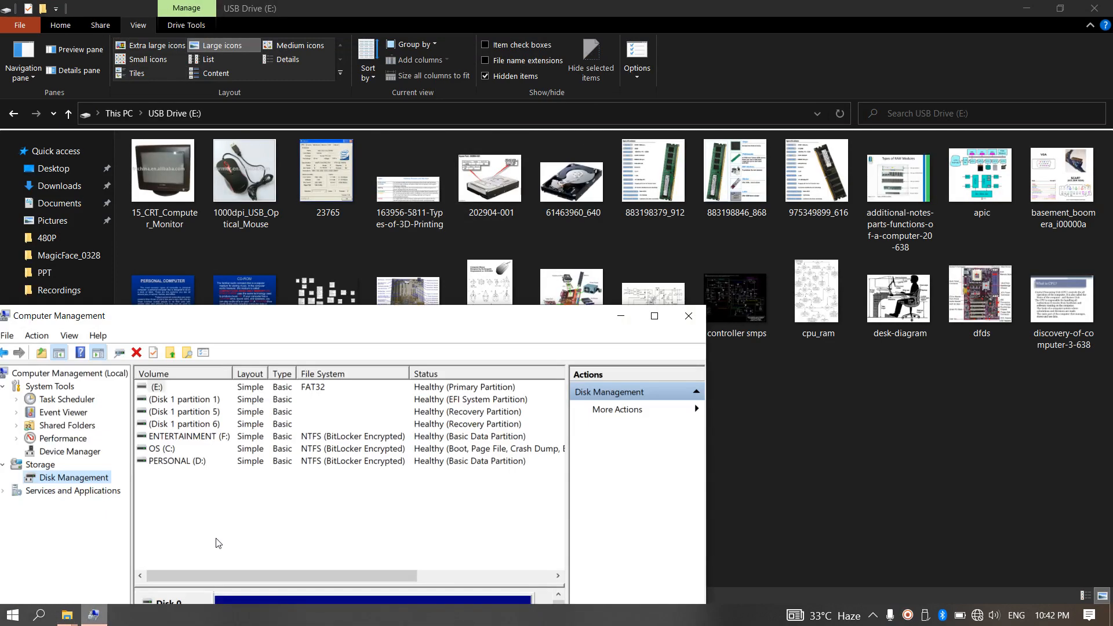
{"action": "left_click_drag", "start_coordinate": [522, 316], "coordinate": [960, 58]}
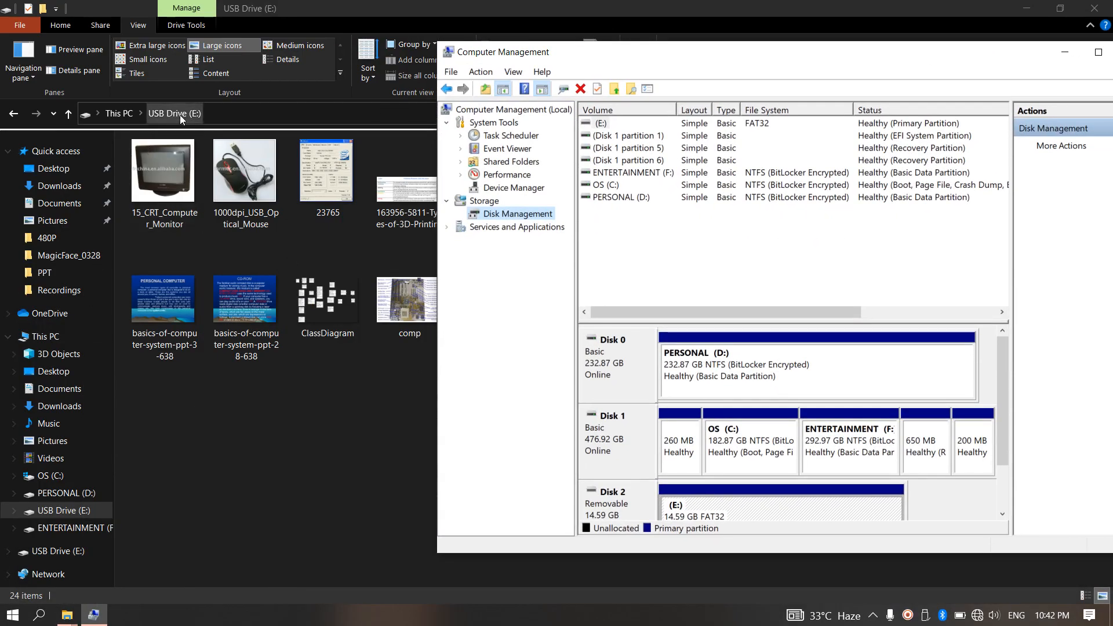
- Format the E: volume on Disk 2 as FAT32 with volume label Sam, default allocation unit size and quick format
{"action": "right_click", "coordinate": [733, 512]}
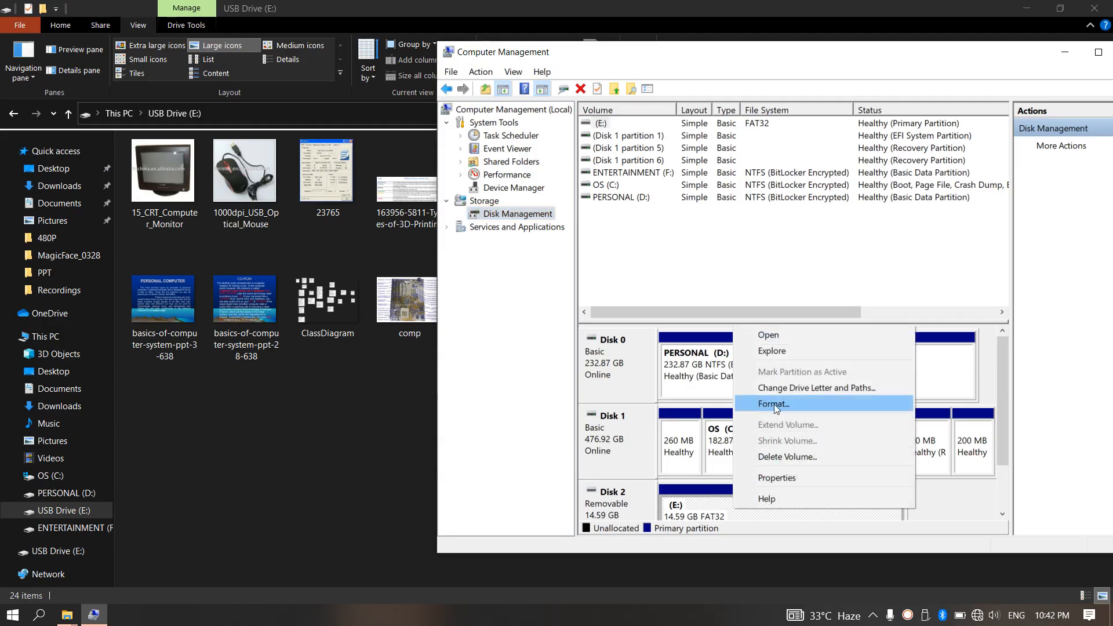
{"action": "left_click", "coordinate": [774, 404]}
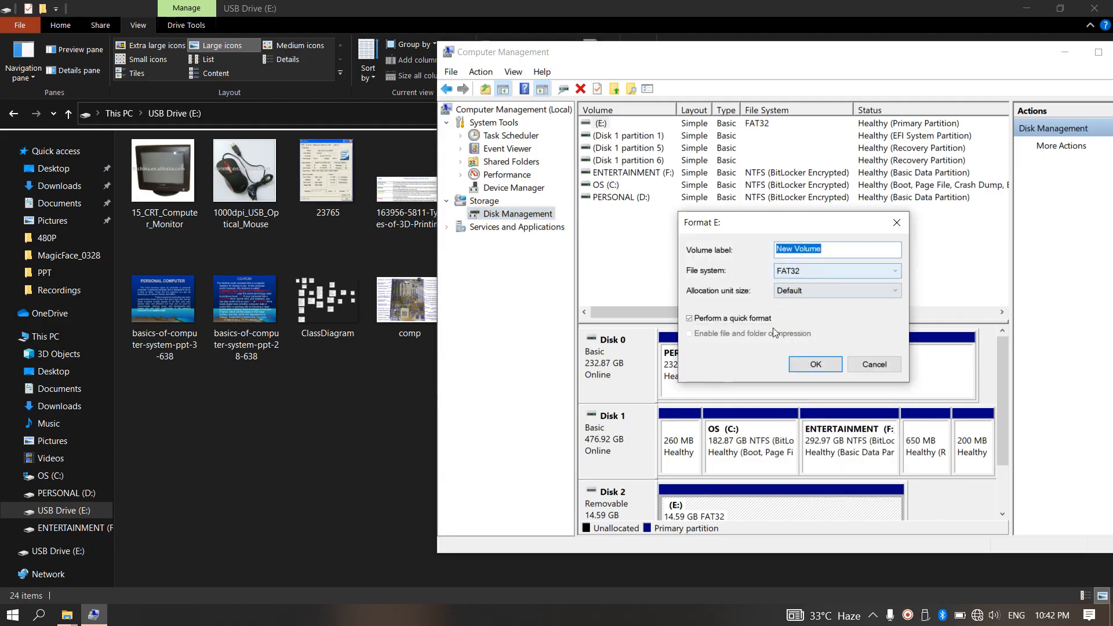
{"action": "left_click", "coordinate": [801, 366]}
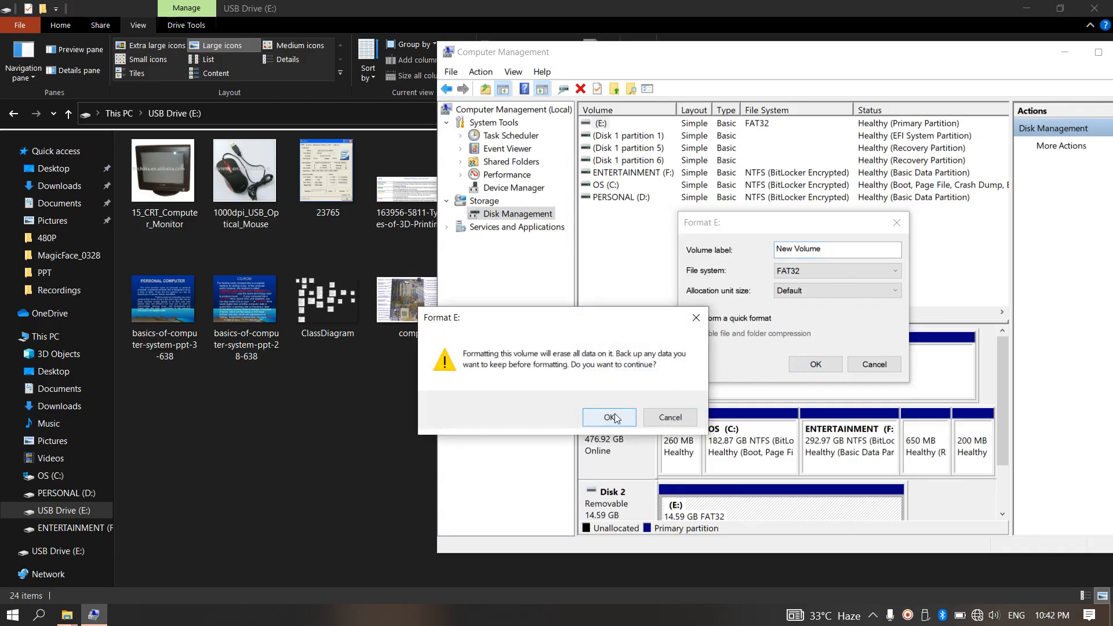
{"action": "left_click", "coordinate": [670, 417]}
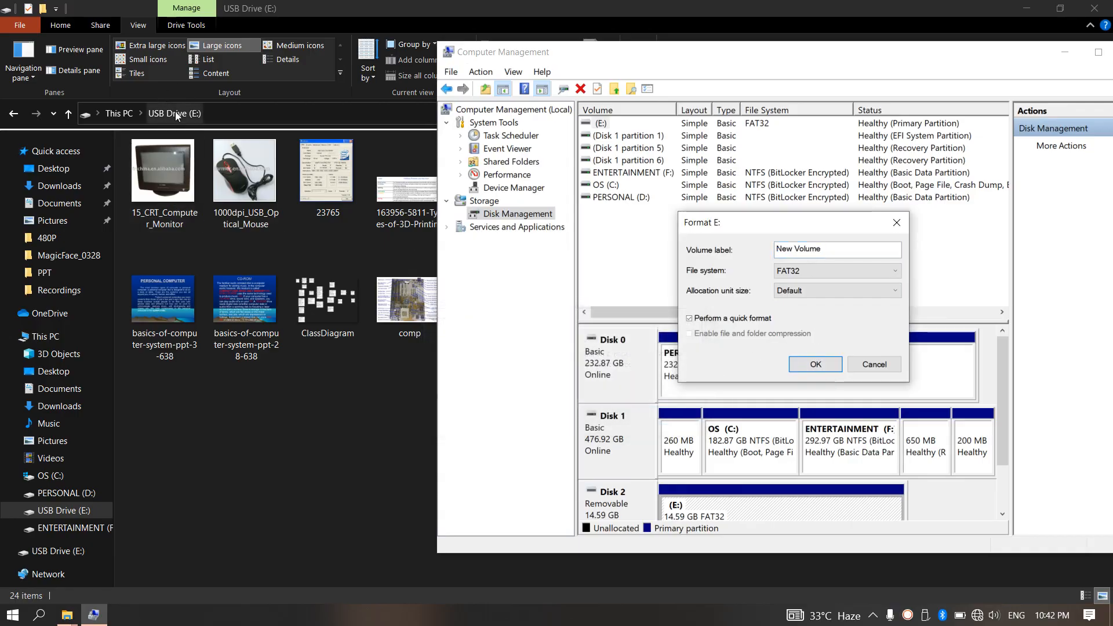
{"action": "left_click_drag", "start_coordinate": [853, 254], "coordinate": [626, 247]}
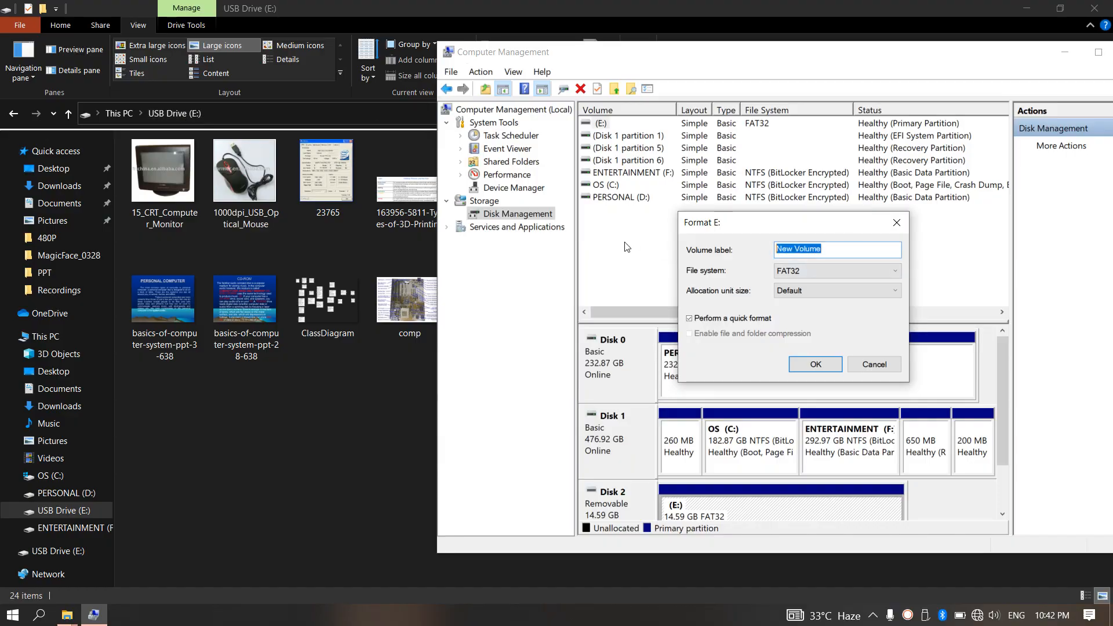
{"action": "type", "text": "Sam"}
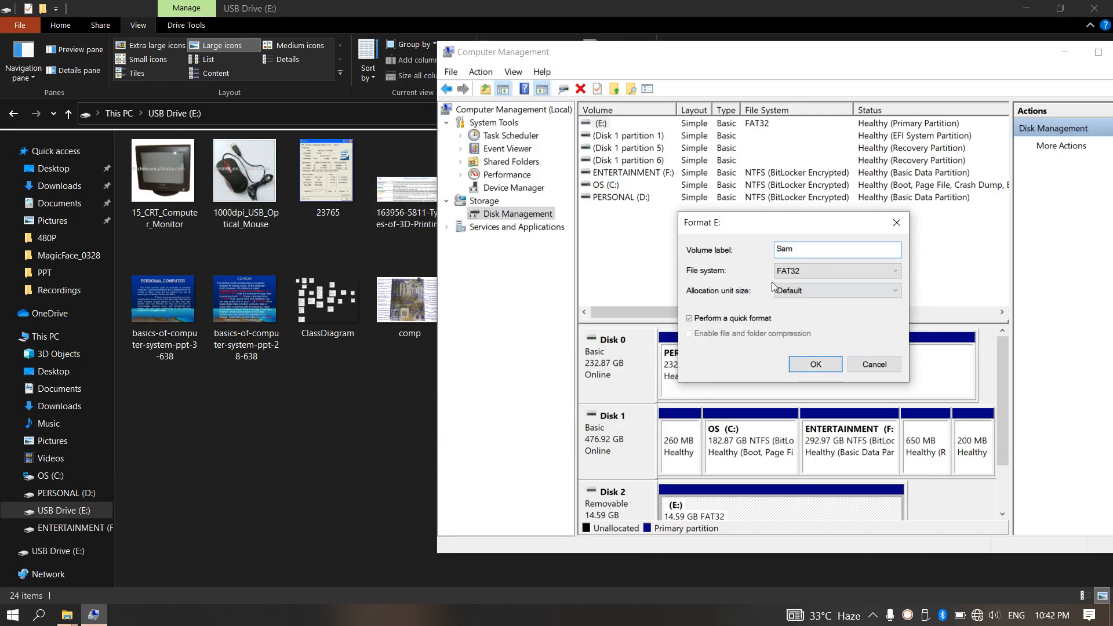
{"action": "left_click", "coordinate": [815, 363]}
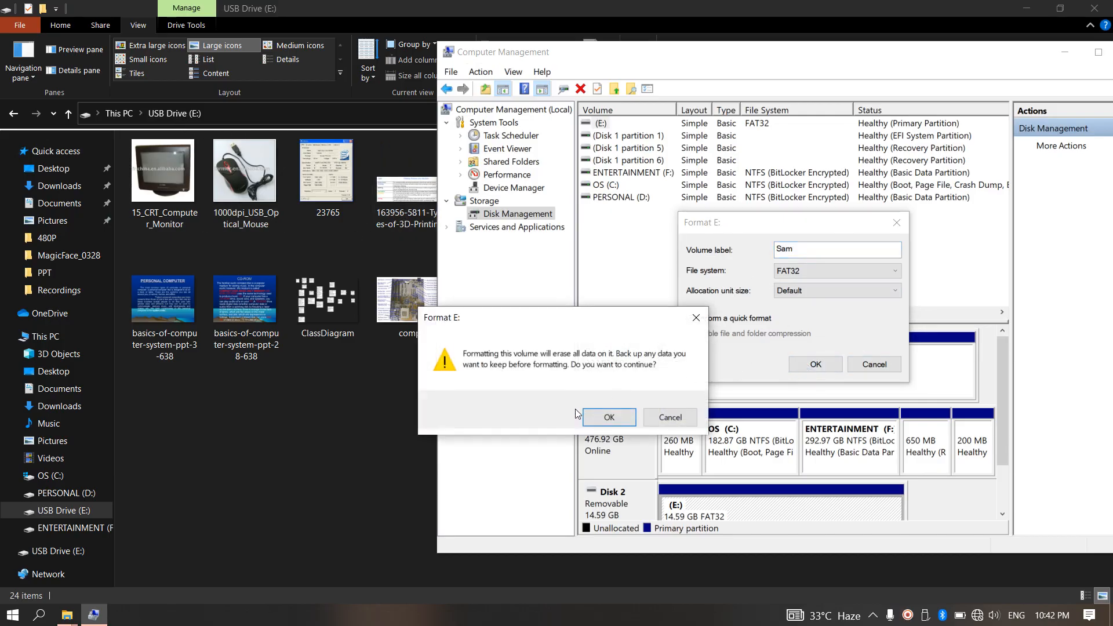
{"action": "left_click", "coordinate": [605, 417]}
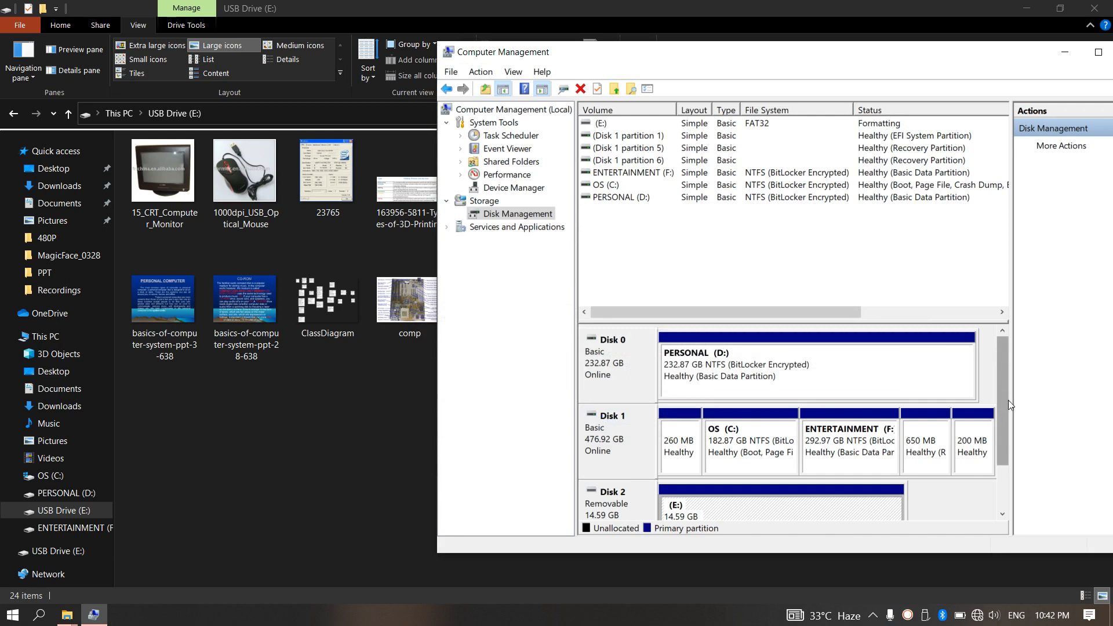
{"action": "scroll", "coordinate": [1007, 401], "scroll_direction": "down", "scroll_amount": 3}
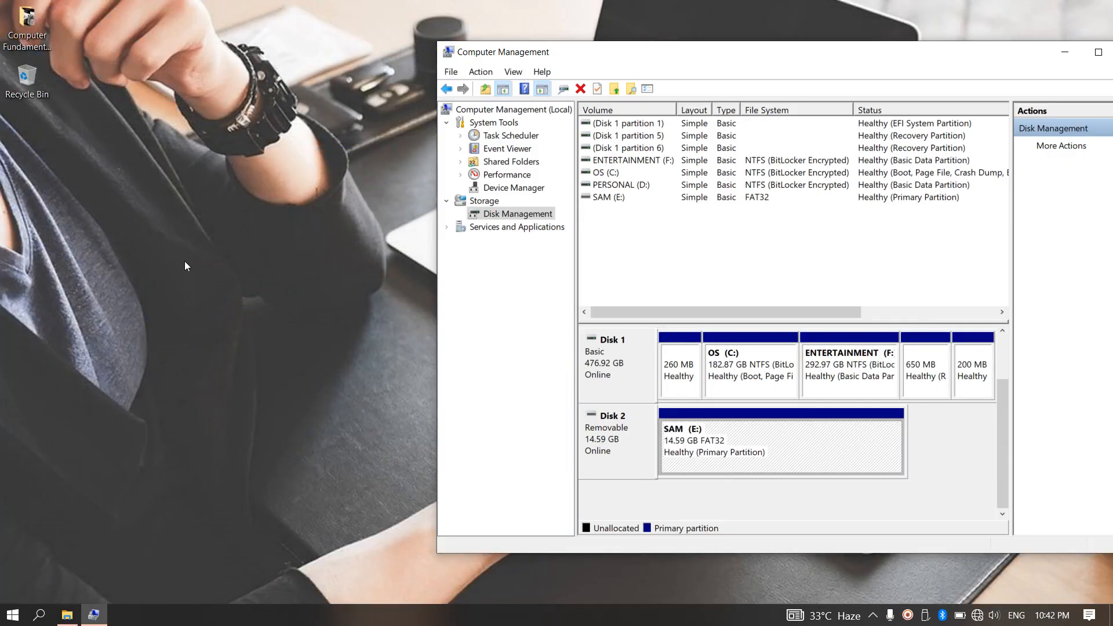
- Open the formatted drive E: from This PC to check its contents
{"action": "double_click", "coordinate": [26, 86]}
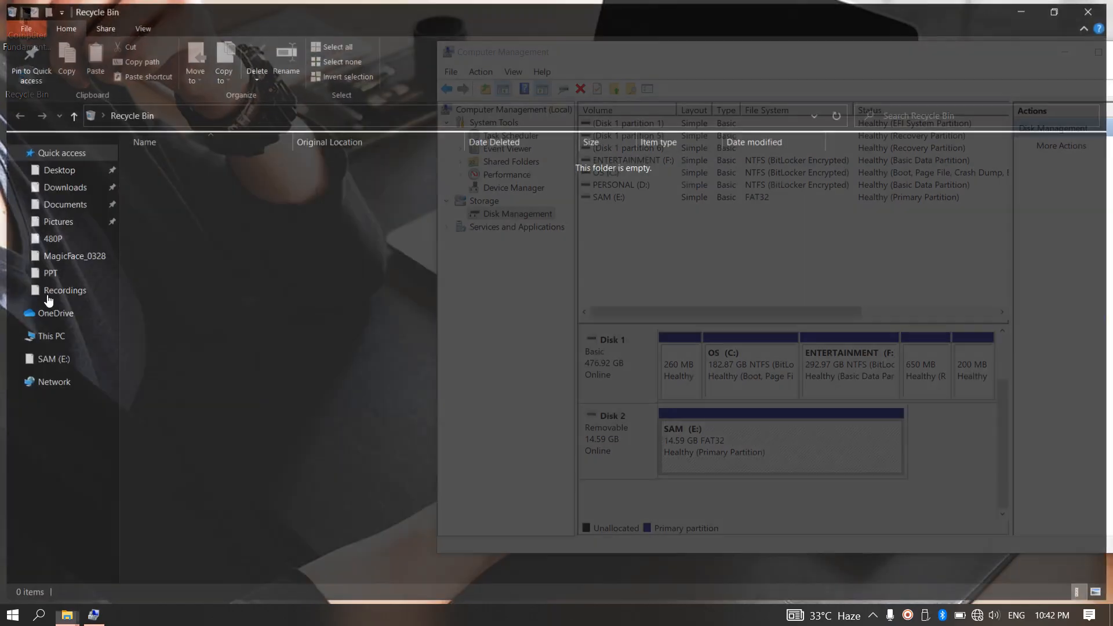
{"action": "left_click", "coordinate": [64, 332]}
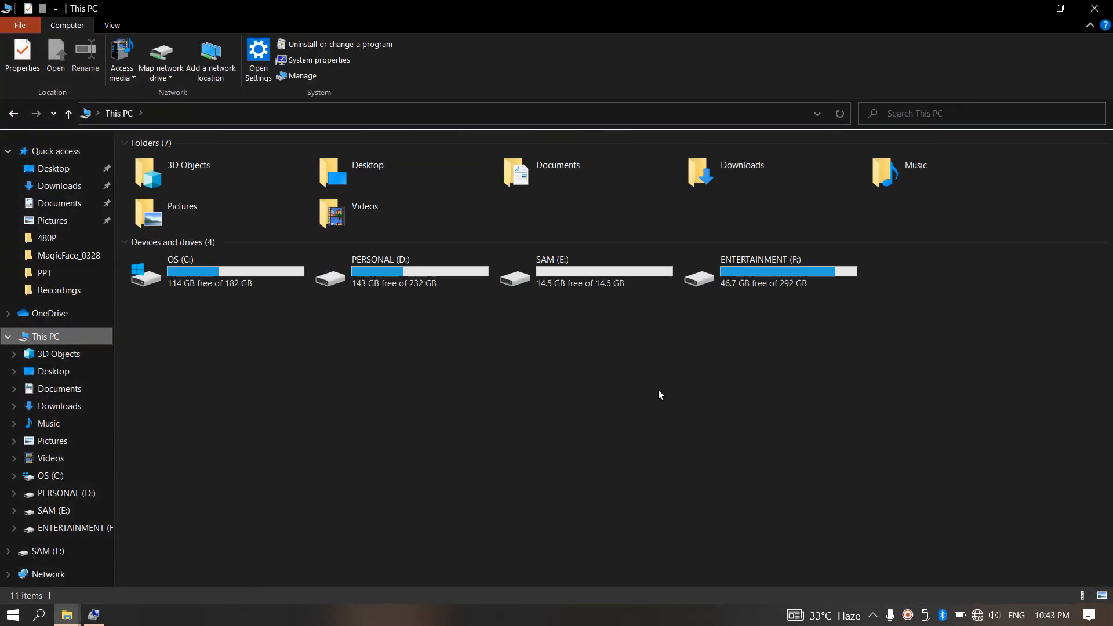
{"action": "double_click", "coordinate": [583, 272]}
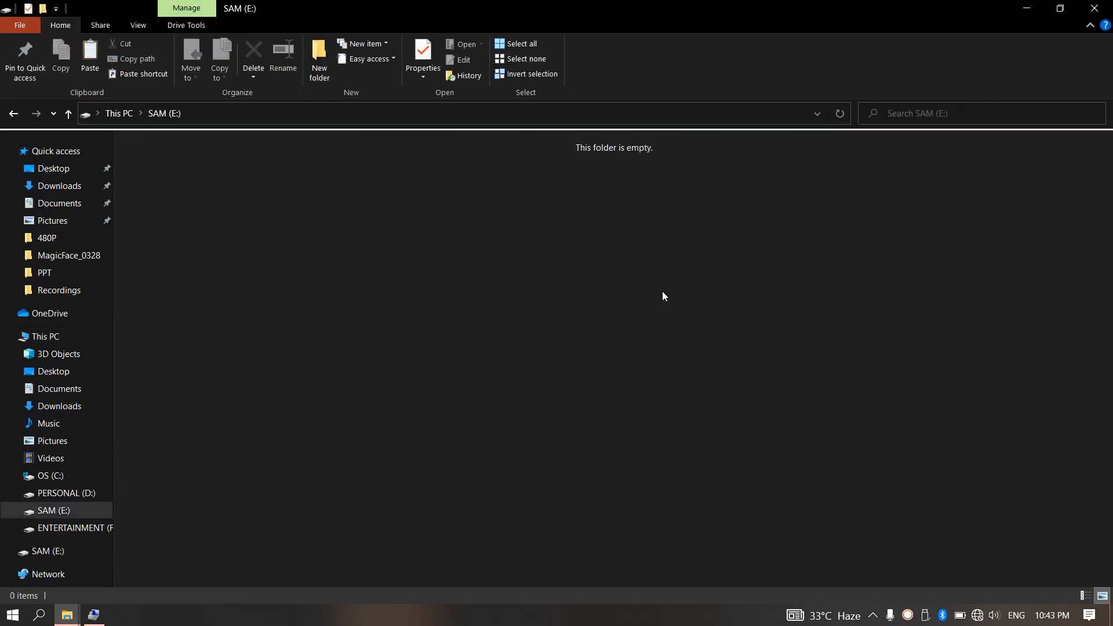
- Paste the previously copied images into the formatted drive E: and minimize the File Explorer window
{"action": "right_click", "coordinate": [338, 149]}
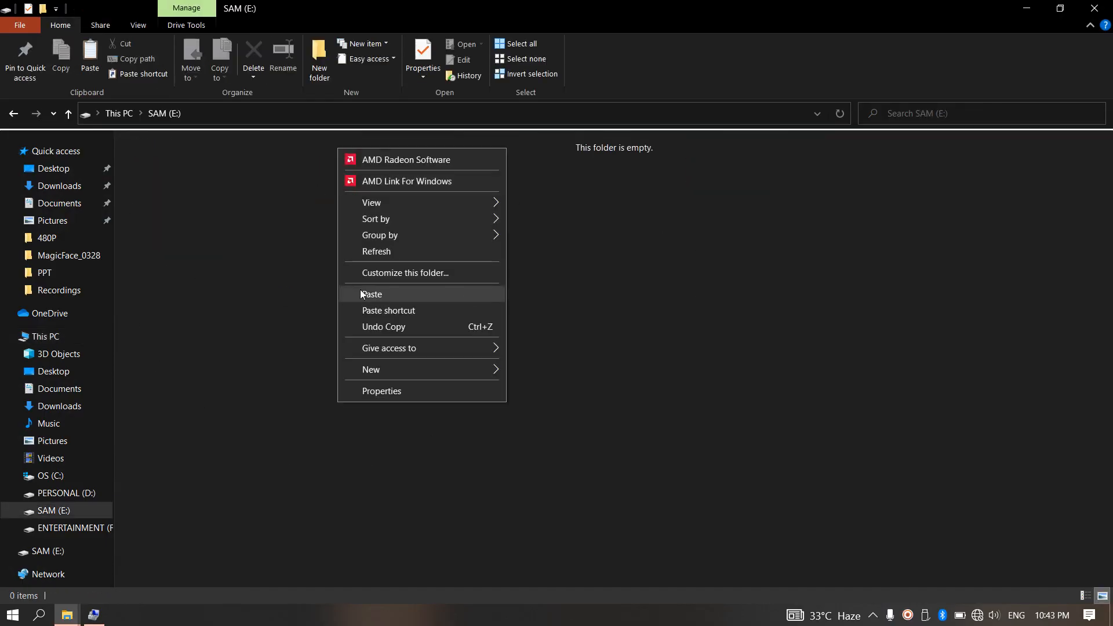
{"action": "left_click", "coordinate": [405, 293]}
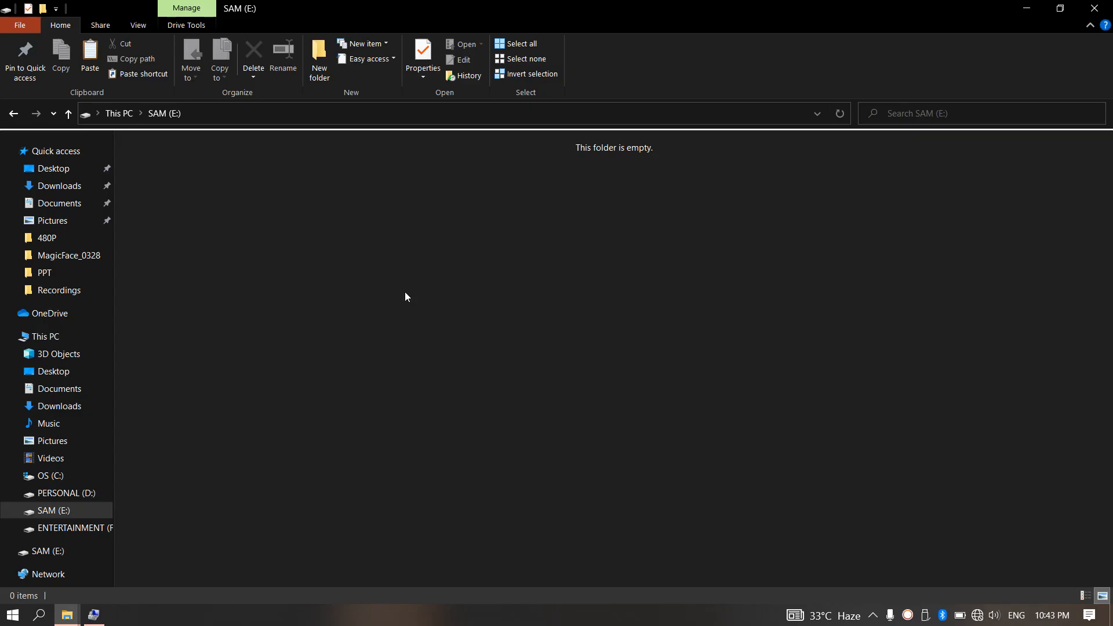
{"action": "left_click", "coordinate": [593, 401]}
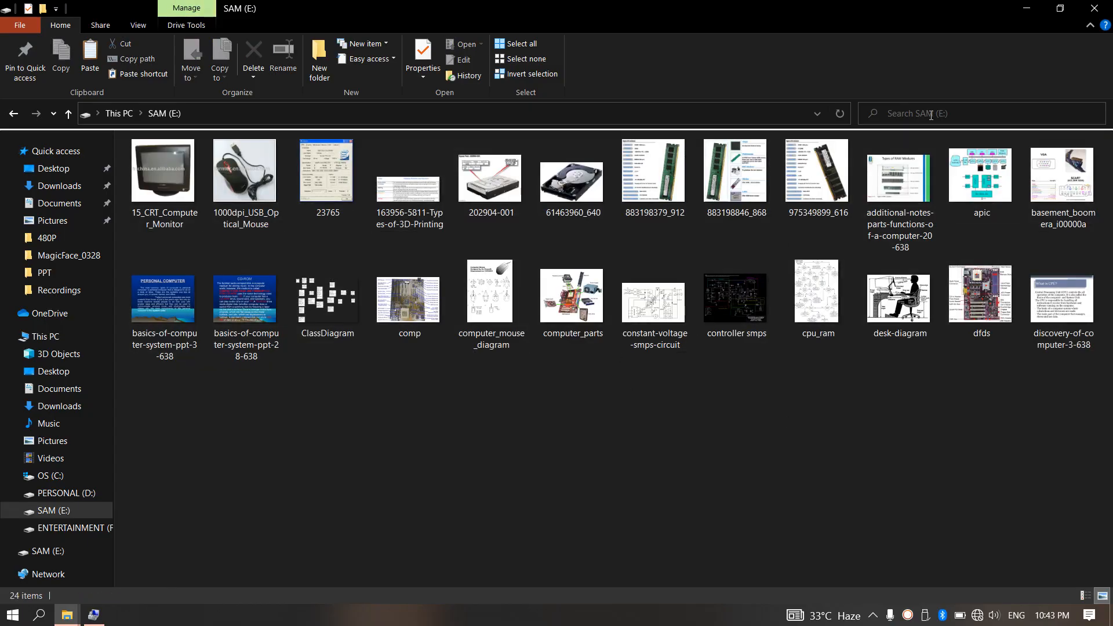
{"action": "left_click", "coordinate": [1029, 8]}
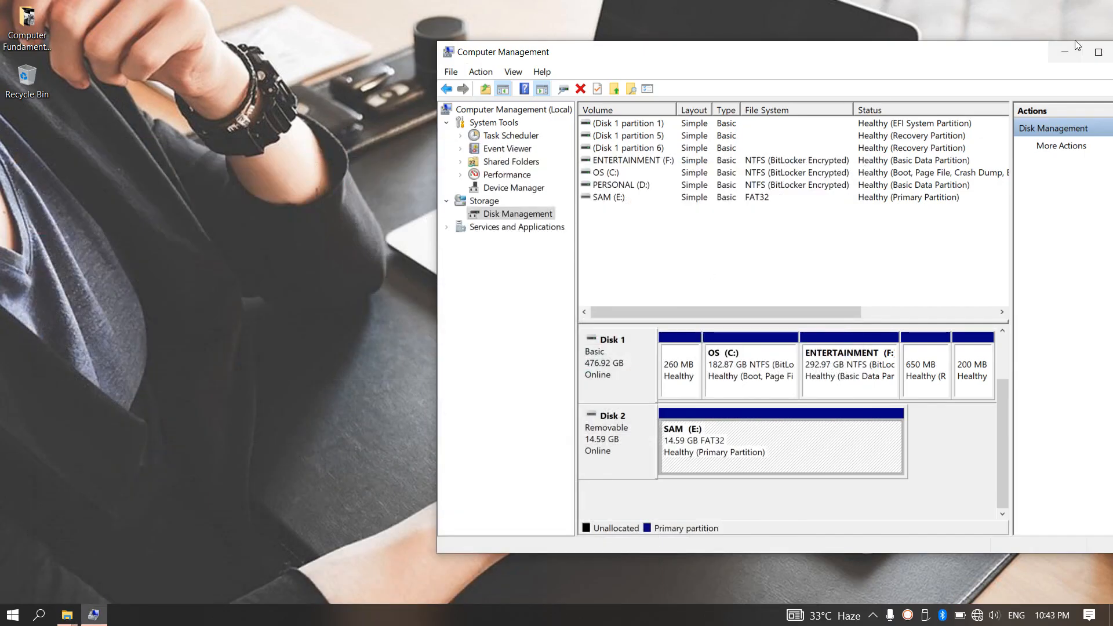
- Find Command Prompt through Windows search and run it as administrator
{"action": "left_click_drag", "start_coordinate": [978, 54], "coordinate": [915, 51]}
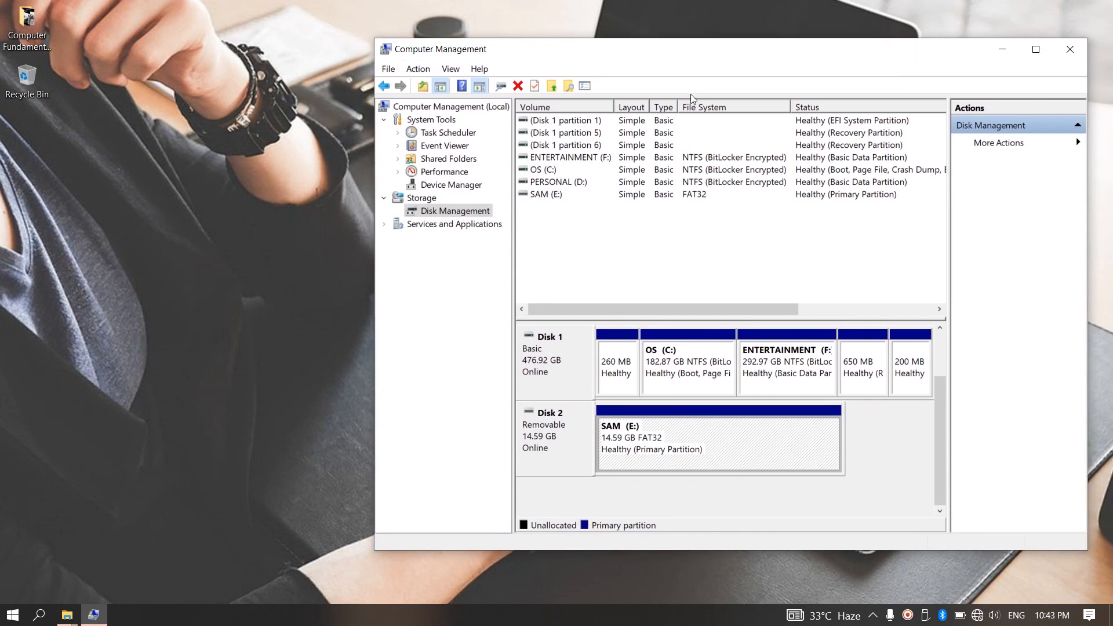
{"action": "left_click", "coordinate": [39, 614]}
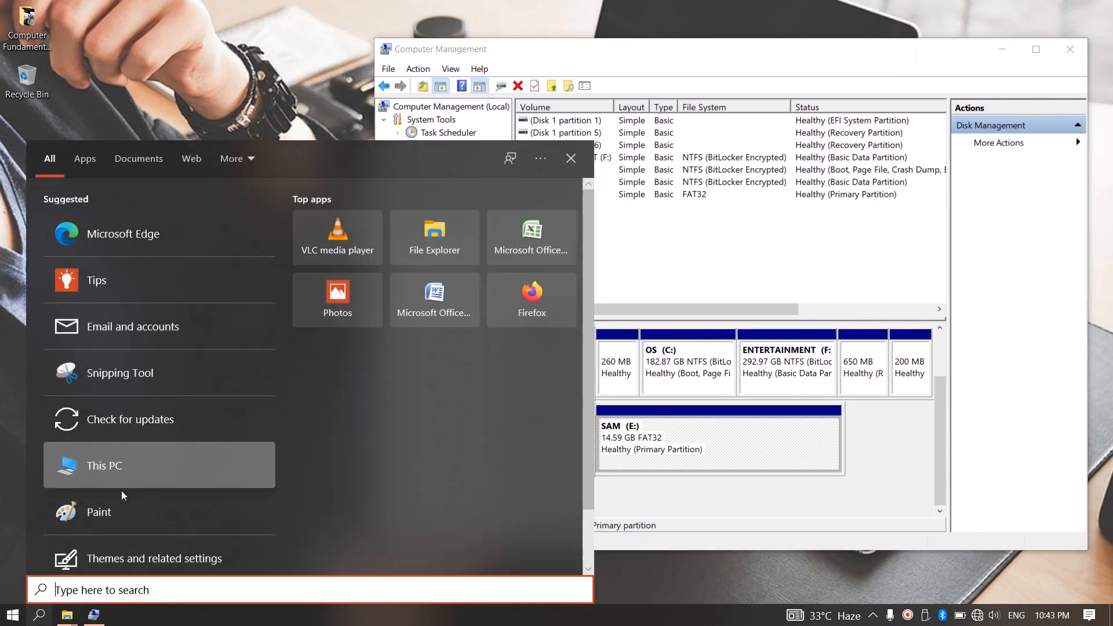
{"action": "type", "text": "c"}
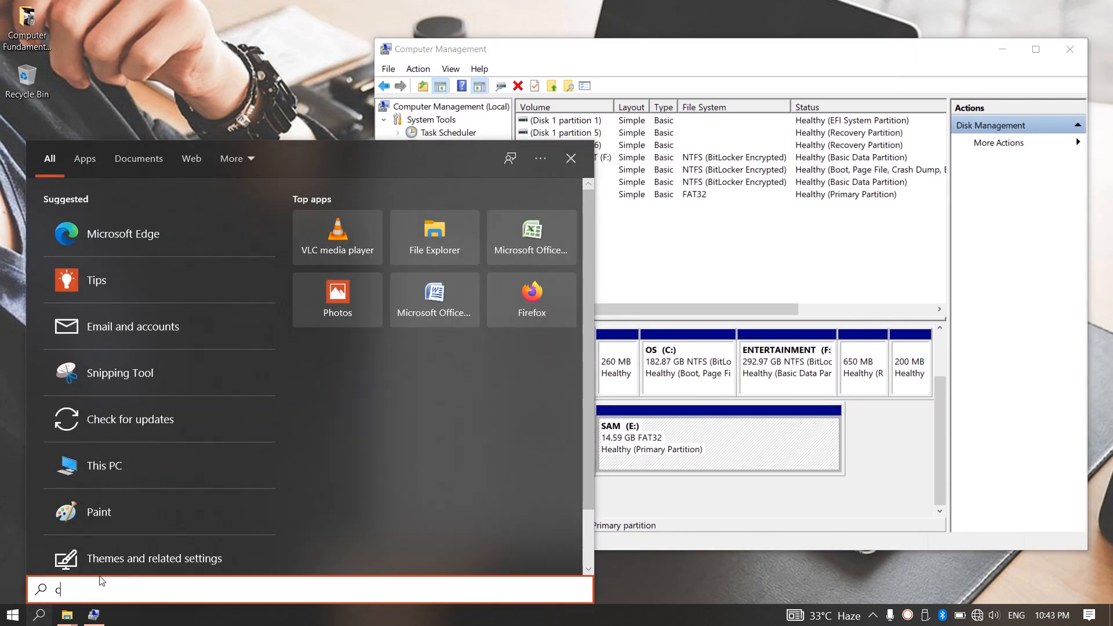
{"action": "type", "text": "omma"}
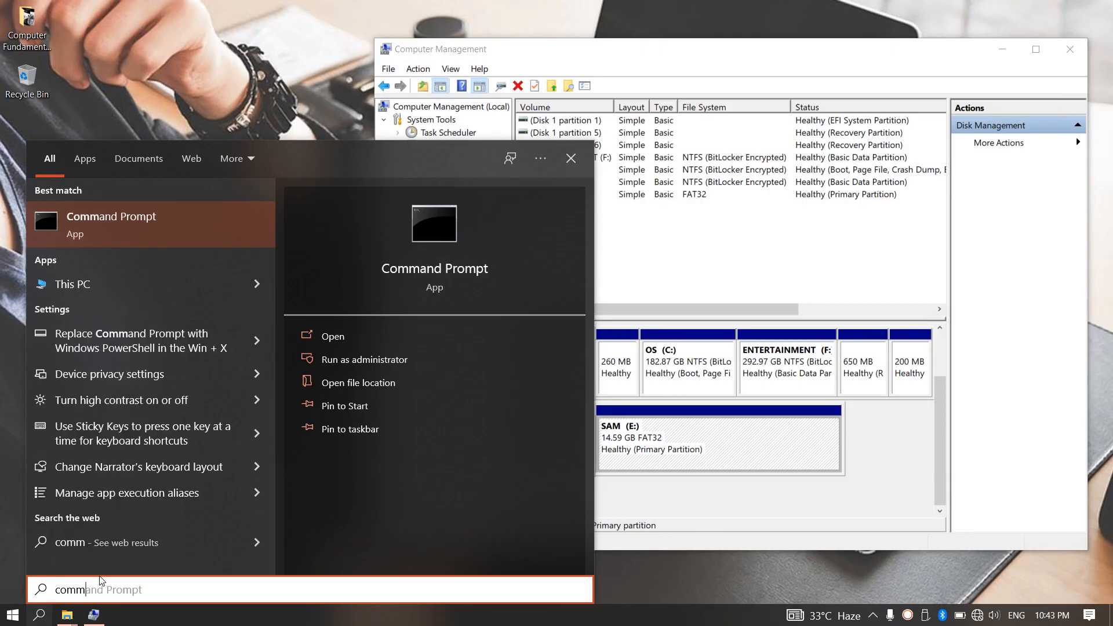
{"action": "right_click", "coordinate": [72, 235]}
{"action": "left_click", "coordinate": [110, 257]}
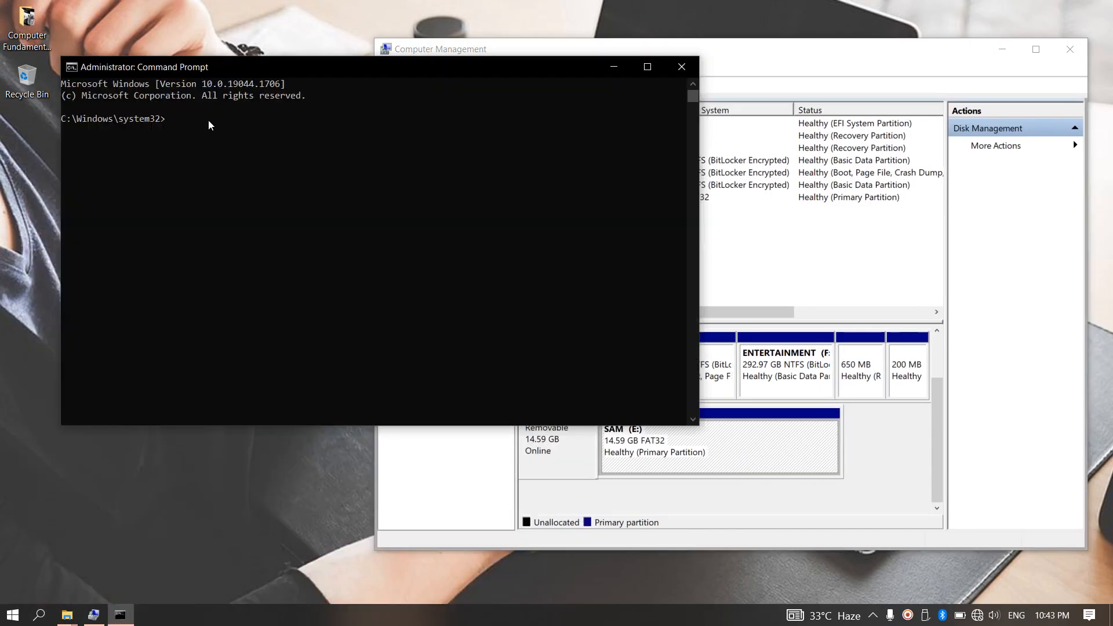
- Change to the root directory with cd\, start diskpart, and move the Command Prompt window up clear of Disk 2
{"action": "left_click", "coordinate": [215, 124]}
{"action": "type", "text": "cd\\"}
{"action": "key", "text": "Return"}
{"action": "type", "text": "diskpart"}
{"action": "key", "text": "Return"}
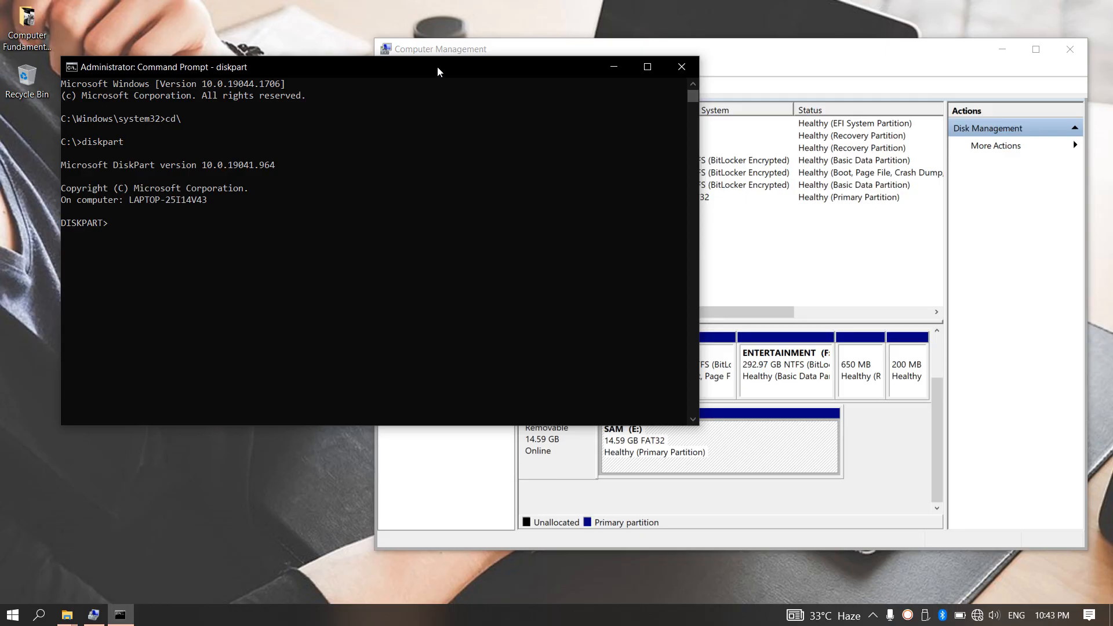
{"action": "left_click_drag", "start_coordinate": [437, 72], "coordinate": [436, 33]}
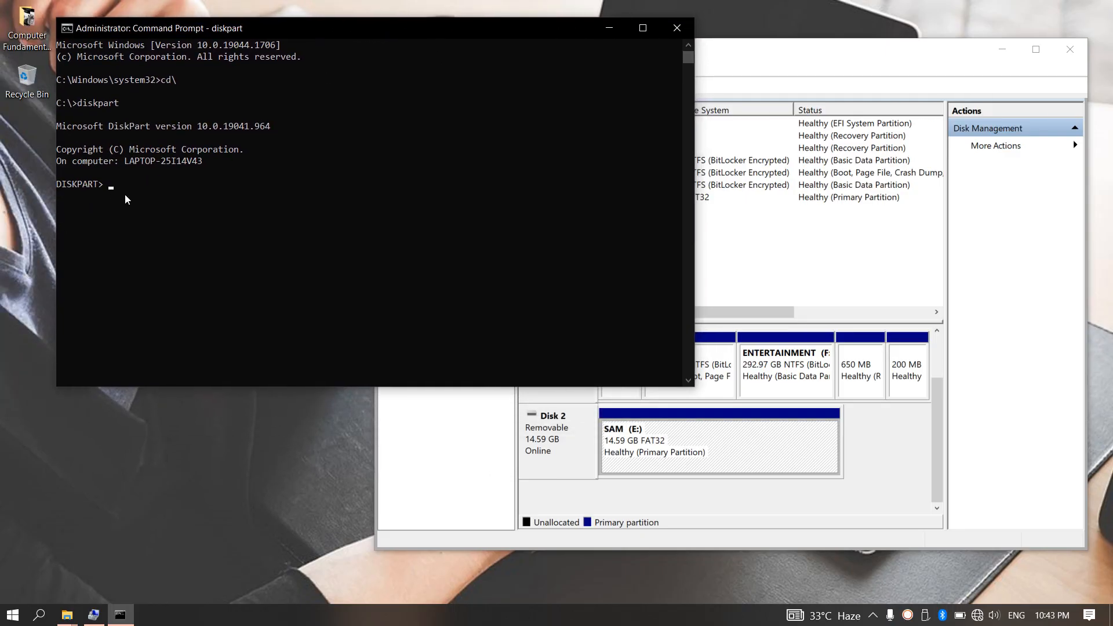
- List the disks in DiskPart with list disk and compare them with the disks shown in Disk Management
{"action": "left_click", "coordinate": [148, 219]}
{"action": "type", "text": "list disk"}
{"action": "key", "text": "Return"}
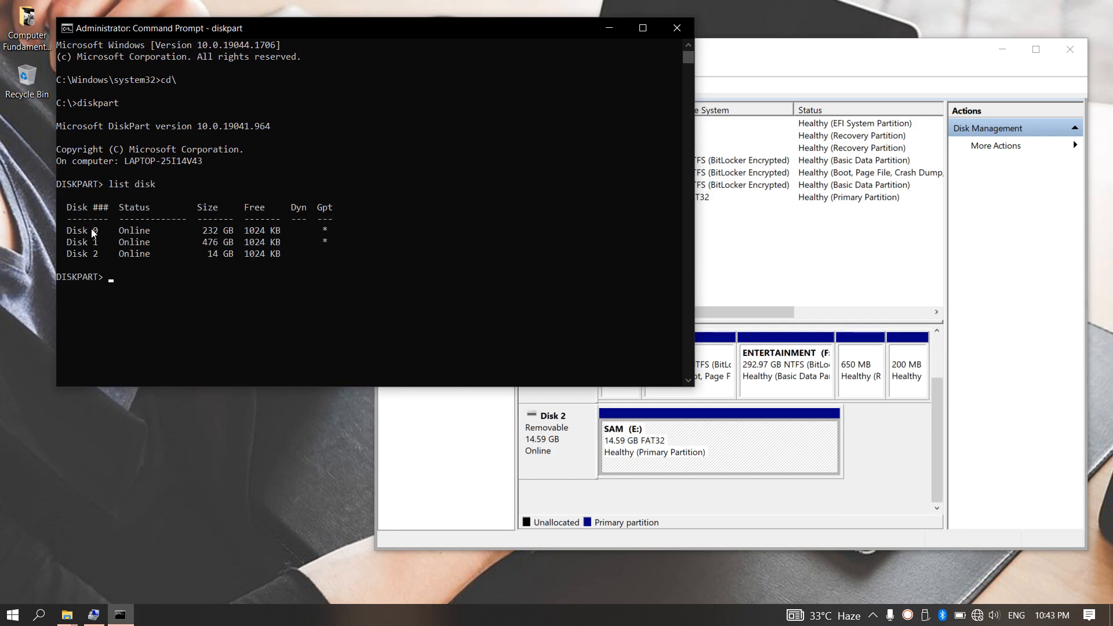
{"action": "left_click", "coordinate": [989, 405]}
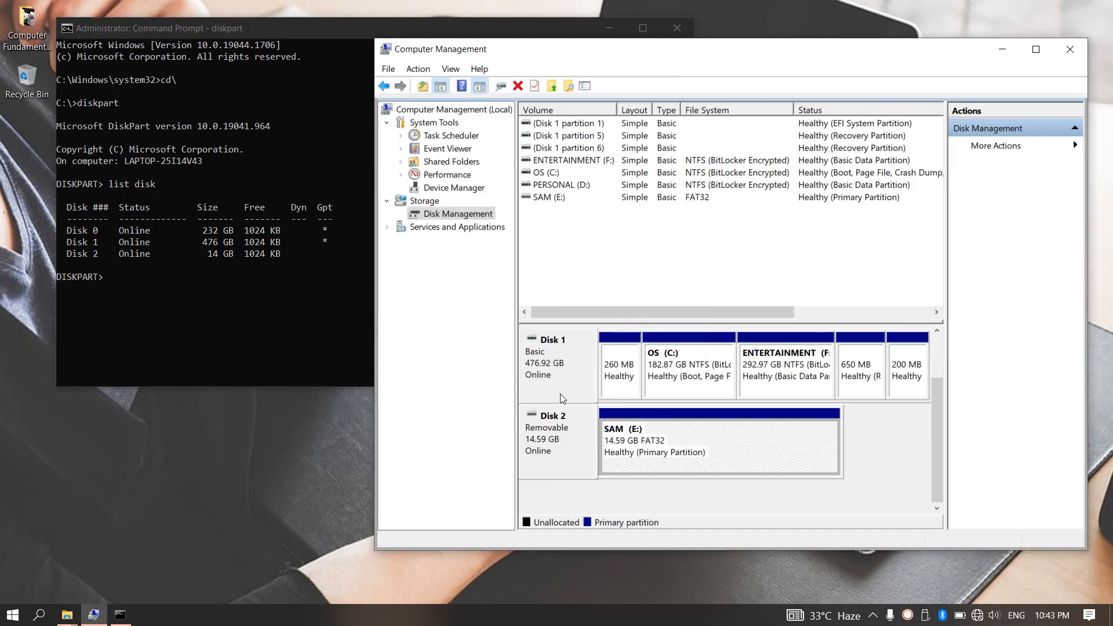
{"action": "scroll", "coordinate": [944, 393], "scroll_direction": "up", "scroll_amount": 2}
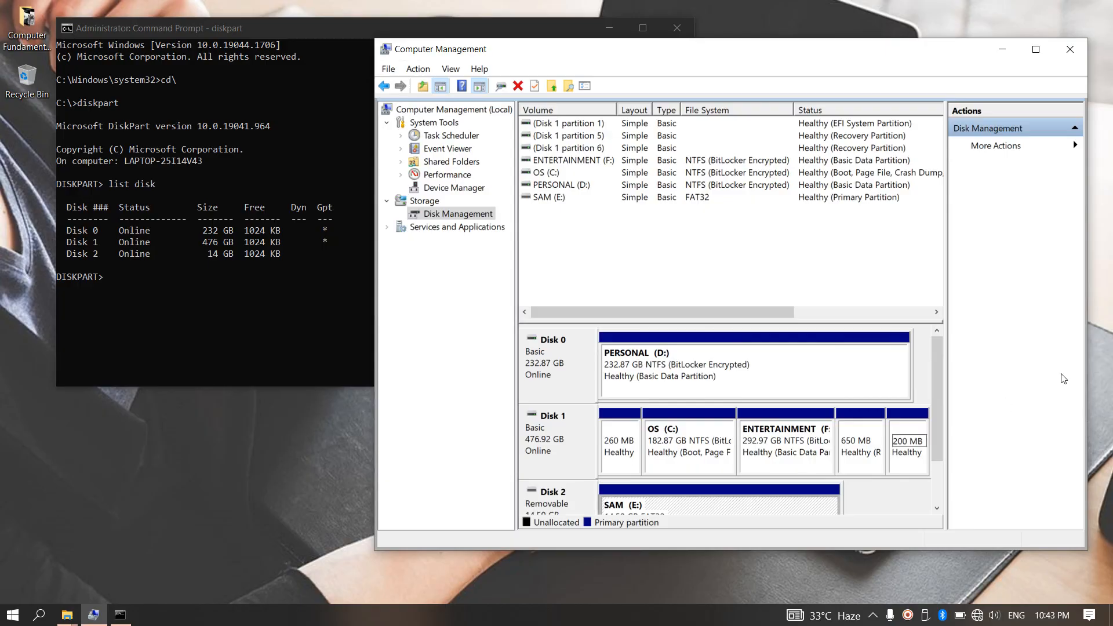
{"action": "left_click_drag", "start_coordinate": [936, 410], "coordinate": [940, 473]}
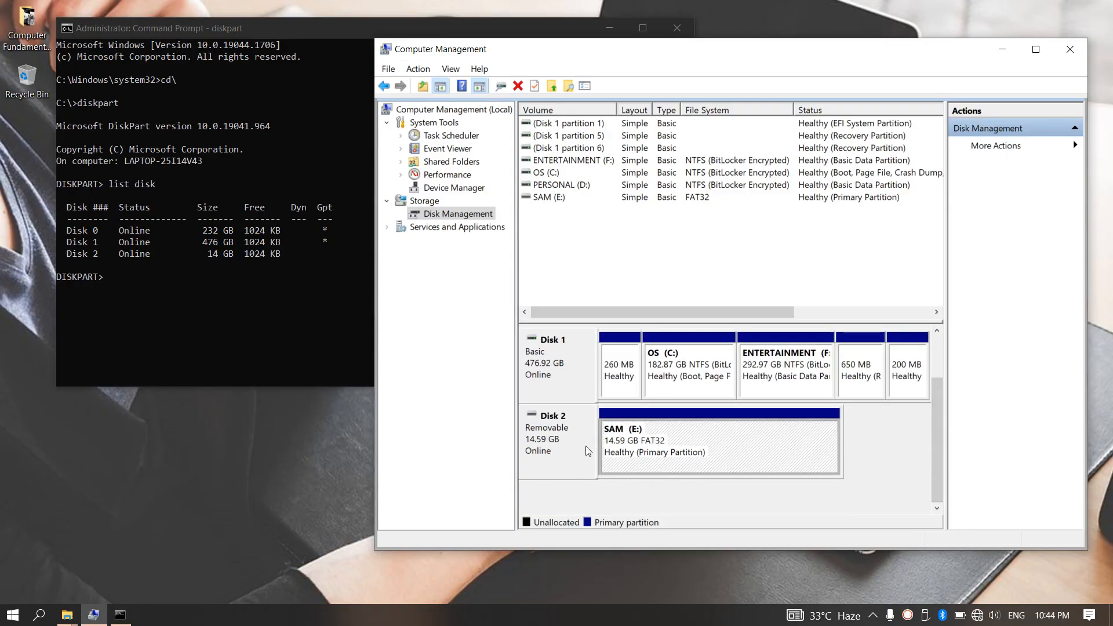
- Select the removable disk in DiskPart with select disk 2 and verify the selection with list disk
{"action": "left_click", "coordinate": [133, 284]}
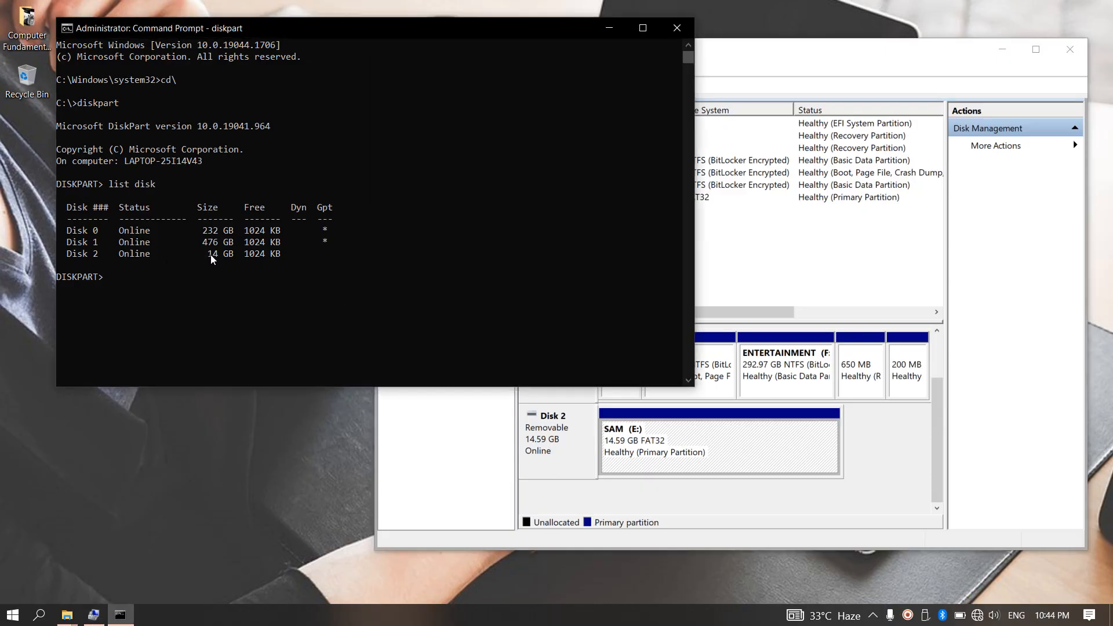
{"action": "left_click", "coordinate": [145, 270]}
{"action": "left_click", "coordinate": [289, 289]}
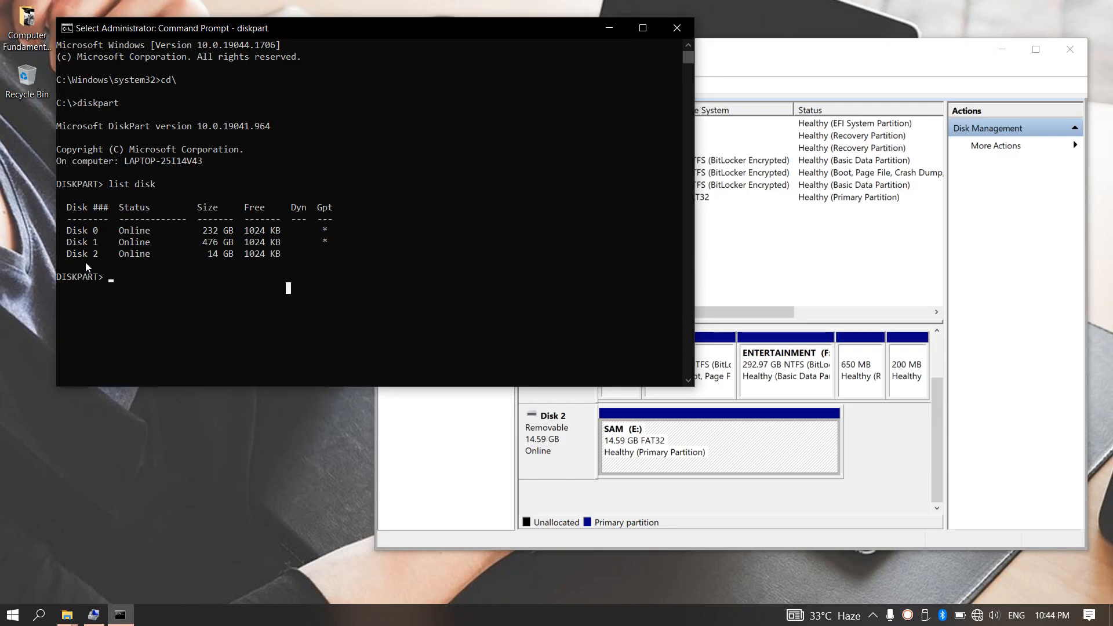
{"action": "type", "text": "select"}
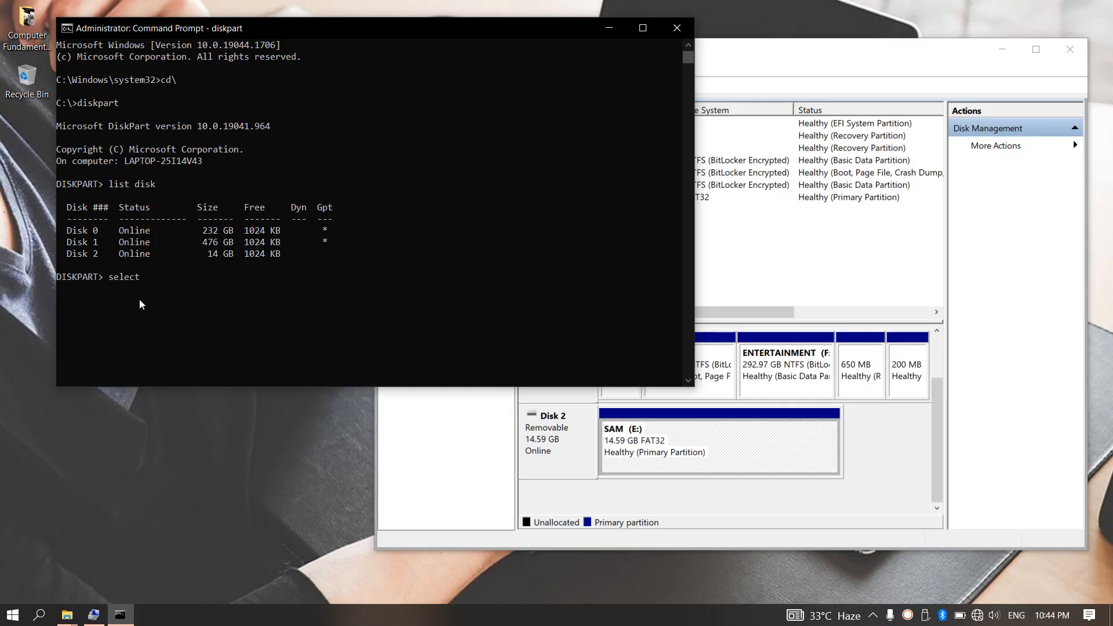
{"action": "type", "text": " disk 2"}
{"action": "key", "text": "Return"}
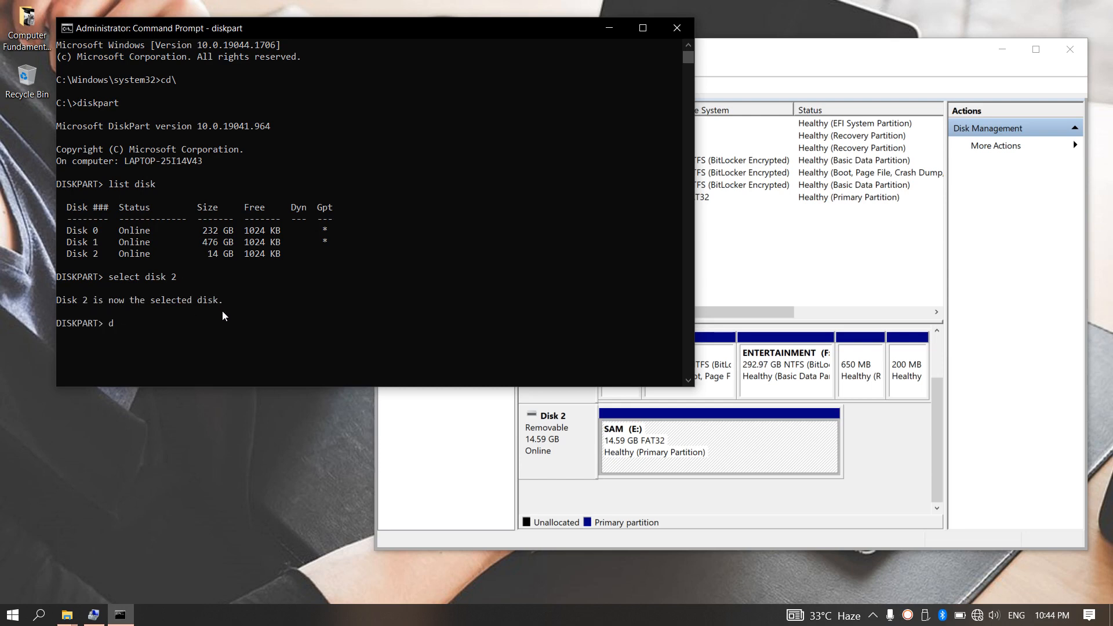
{"action": "type", "text": "list disk"}
{"action": "key", "text": "Return"}
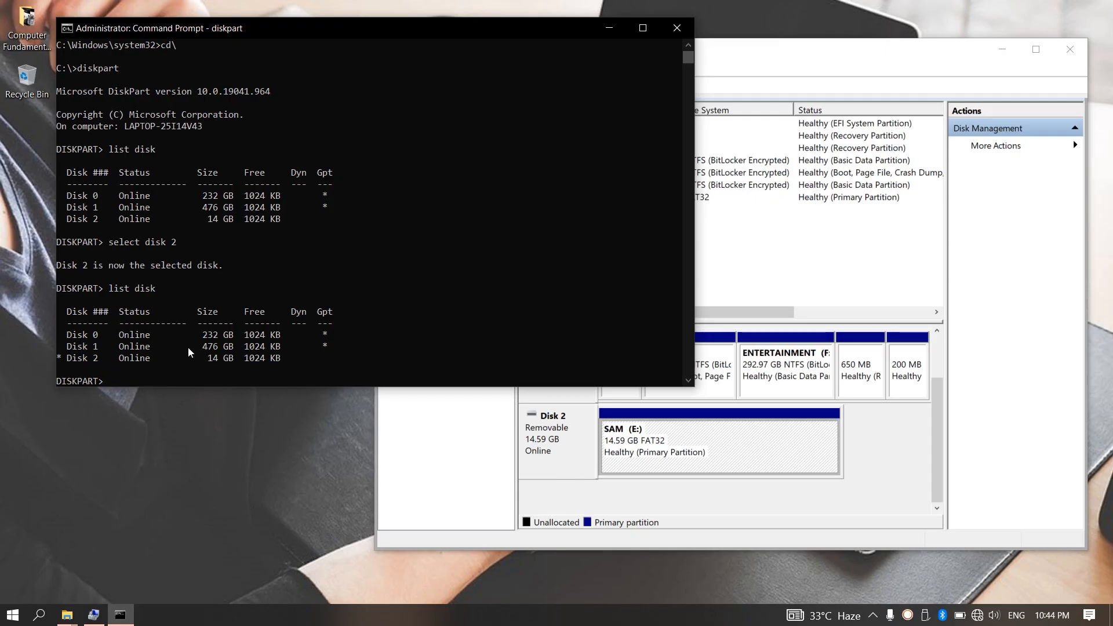
- Erase the selected Disk 2 with DiskPart's clean command and check the disk in Disk Management
{"action": "double_click", "coordinate": [687, 380]}
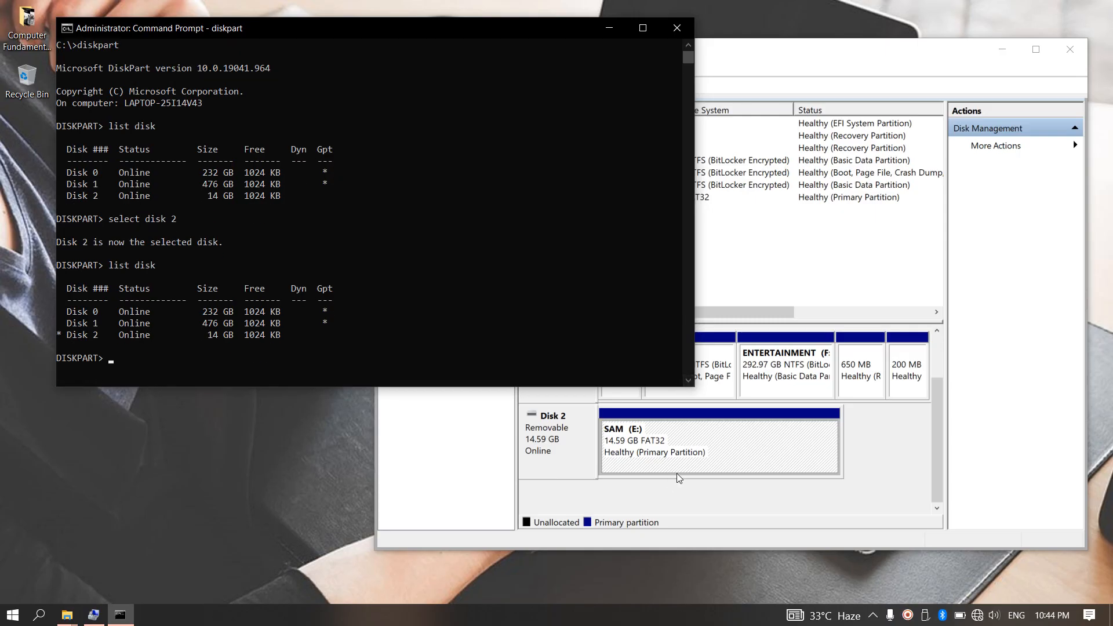
{"action": "left_click", "coordinate": [334, 352]}
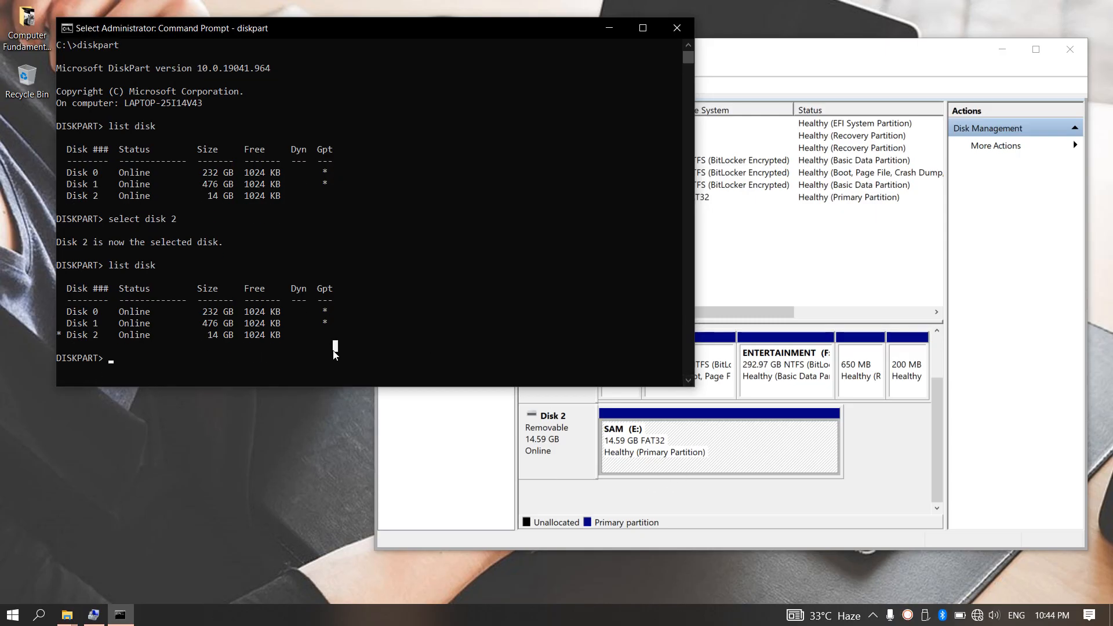
{"action": "key", "text": "Escape"}
{"action": "type", "text": "c"}
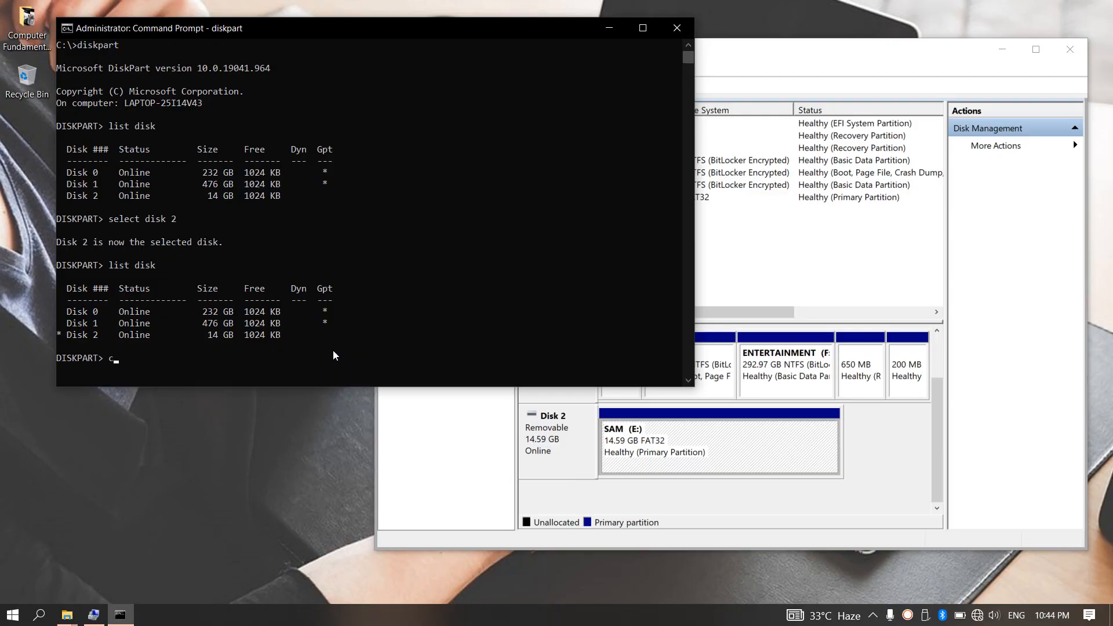
{"action": "type", "text": "lean"}
{"action": "key", "text": "Return"}
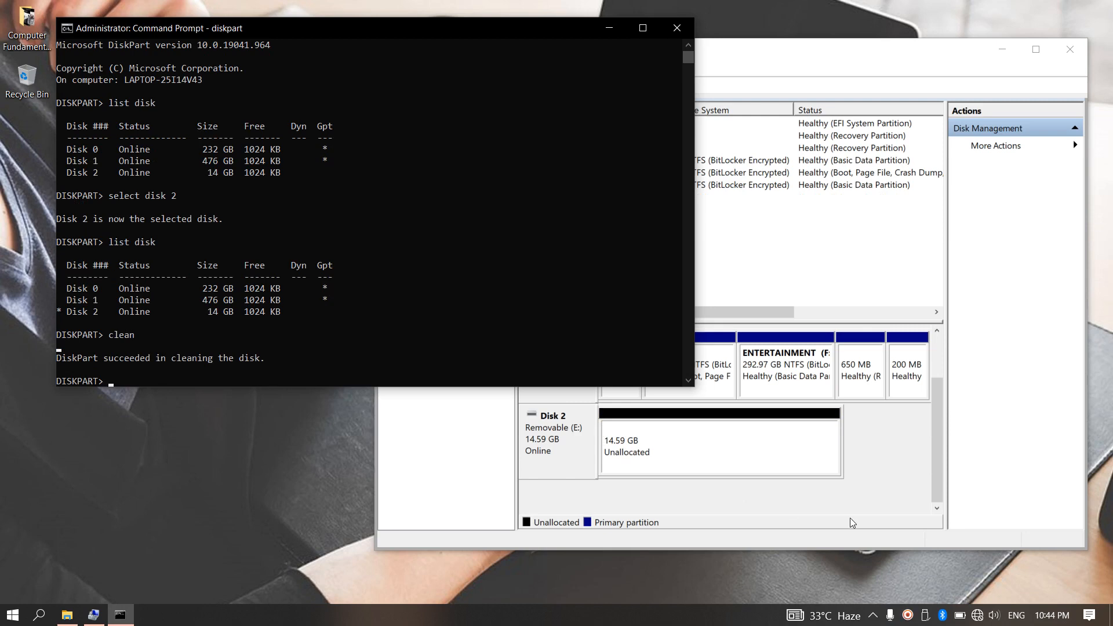
{"action": "left_click", "coordinate": [858, 504]}
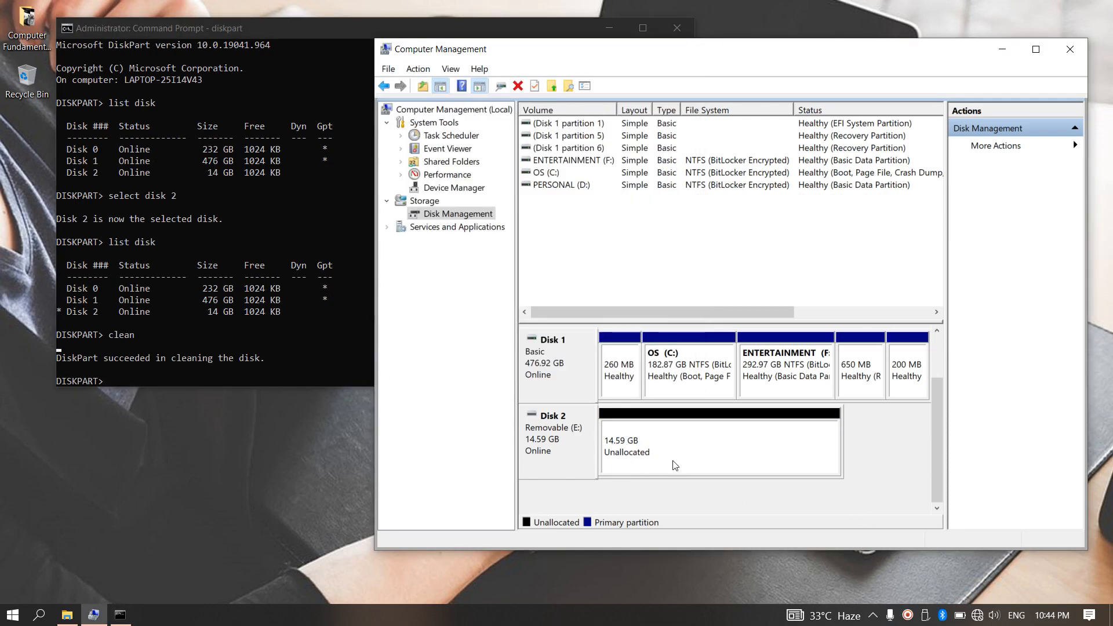
- List the volumes in DiskPart, select volume 6, and verify the selection with list volume
{"action": "left_click", "coordinate": [288, 367]}
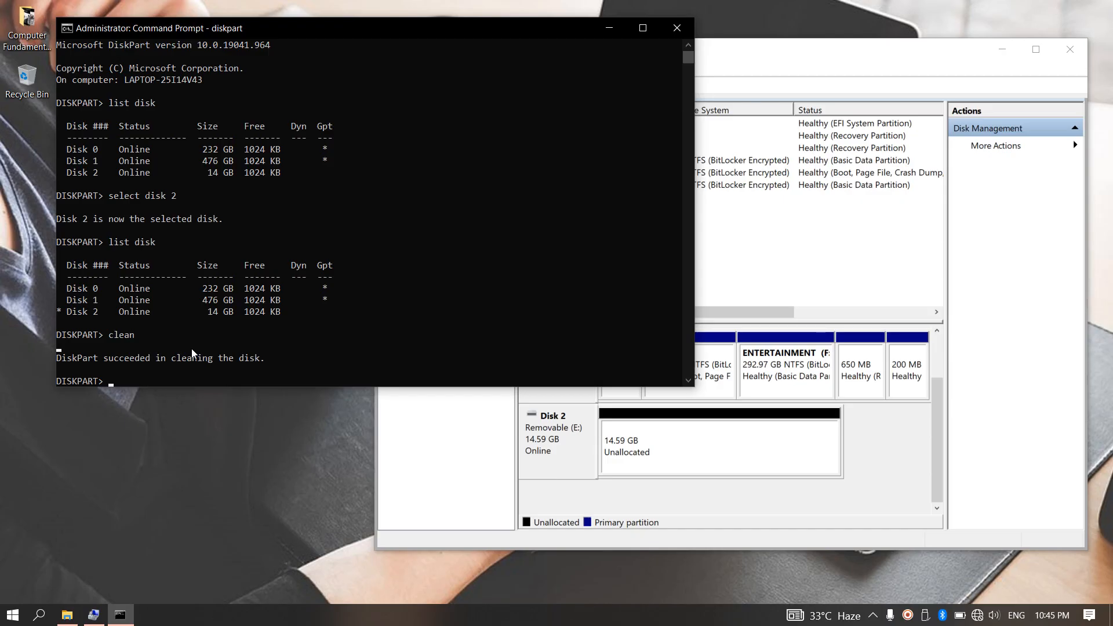
{"action": "type", "text": "list volume"}
{"action": "key", "text": "Return"}
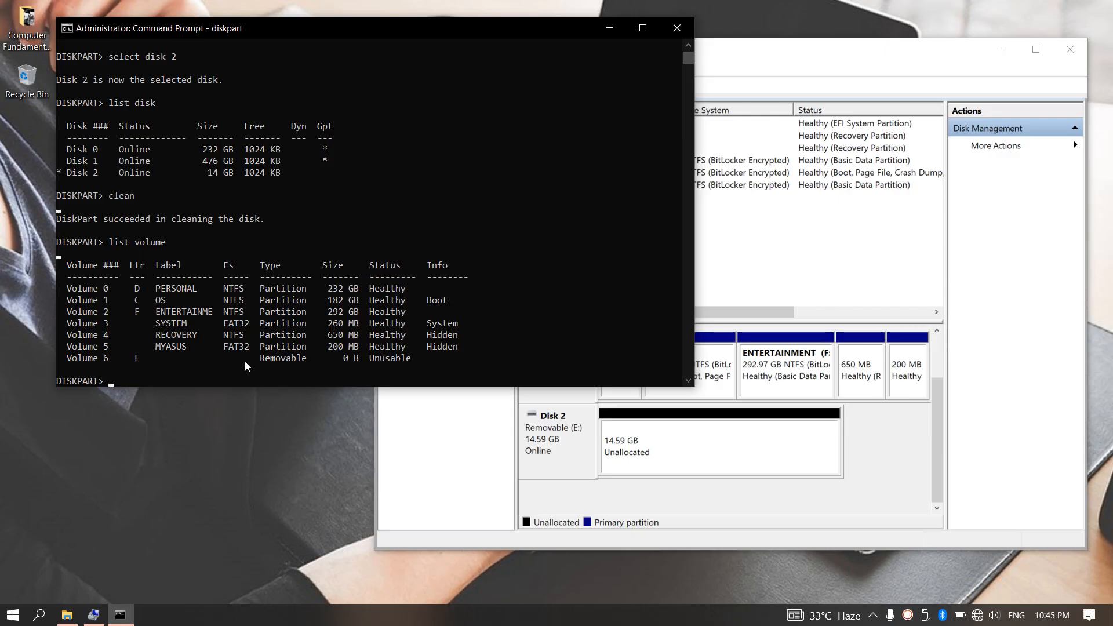
{"action": "left_click", "coordinate": [238, 378]}
{"action": "key", "text": "Escape"}
{"action": "type", "text": "select volume 6"}
{"action": "key", "text": "Return"}
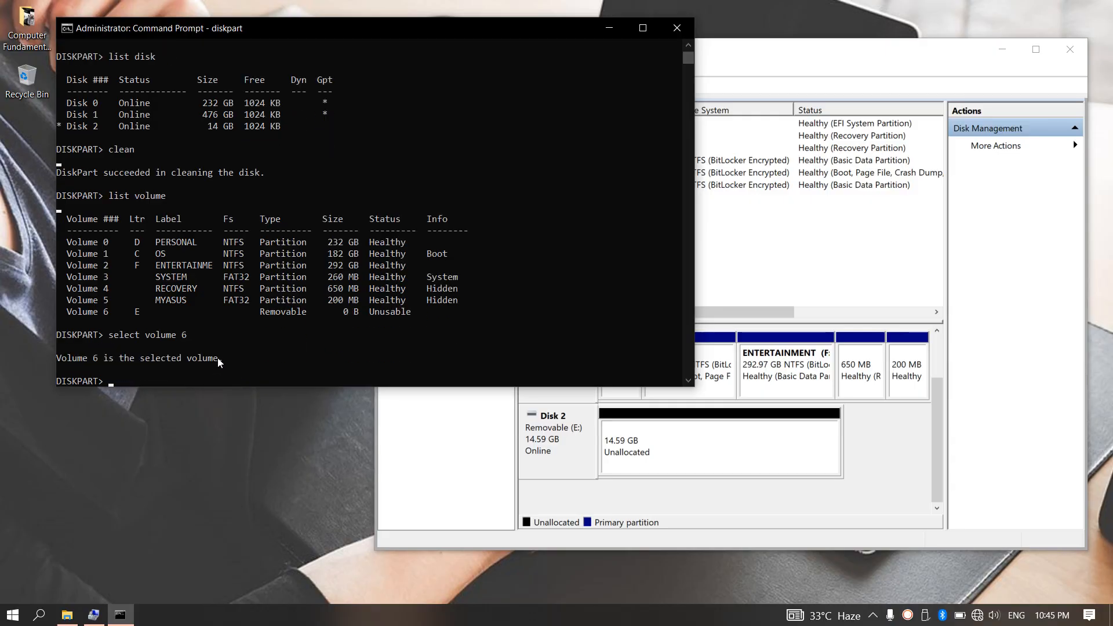
{"action": "type", "text": "list volume"}
{"action": "key", "text": "Return"}
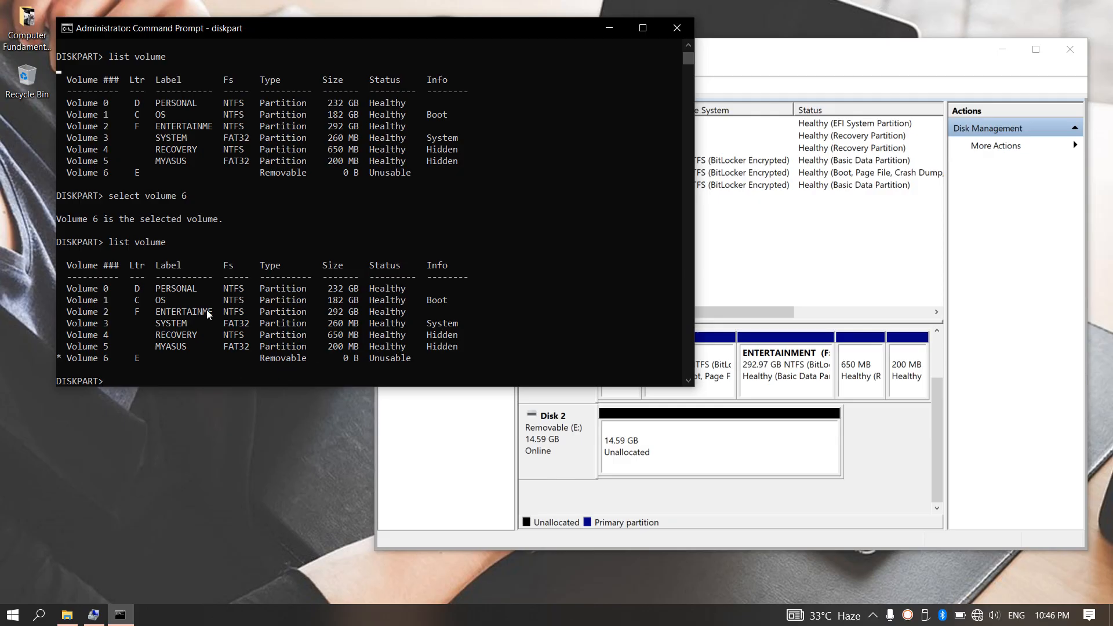
- Try to quick-format the selected volume 6 as NTFS with format fs=ntfs quick, running the command three times
{"action": "type", "text": "format fs=ntfs quick"}
{"action": "key", "text": "Return"}
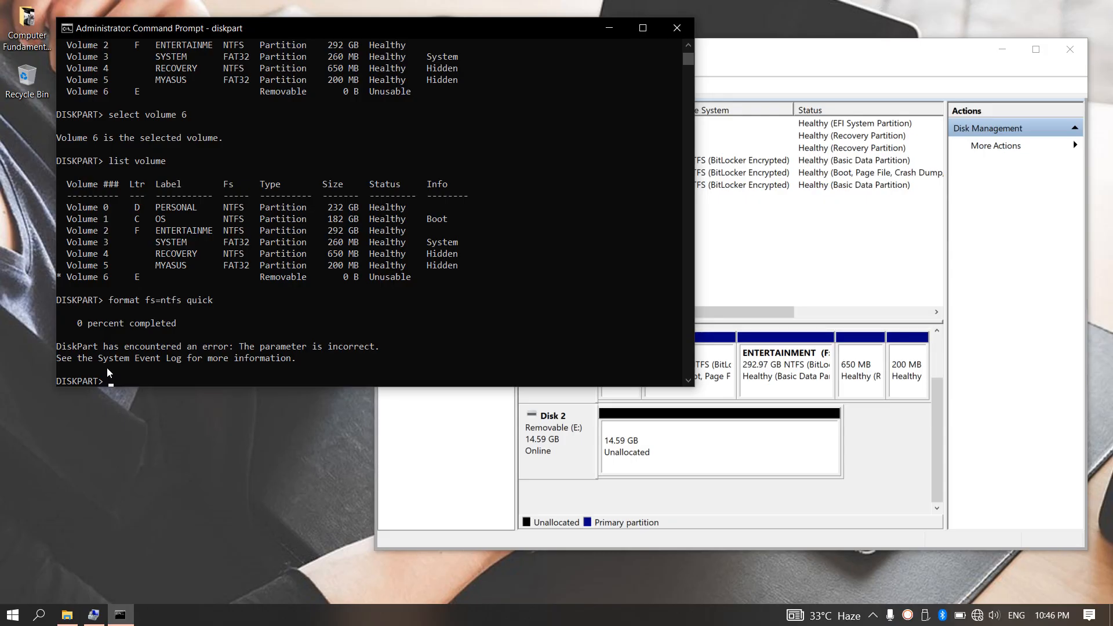
{"action": "type", "text": "format fs=ntfs quick"}
{"action": "key", "text": "Left"}
{"action": "key", "text": "Left"}
{"action": "key", "text": "Left"}
{"action": "key", "text": "Left"}
{"action": "key", "text": "Left"}
{"action": "key", "text": "Left"}
{"action": "key", "text": "Left"}
{"action": "key", "text": "Left"}
{"action": "key", "text": "Left"}
{"action": "key", "text": "Left"}
{"action": "key", "text": "Left"}
{"action": "key", "text": "Return"}
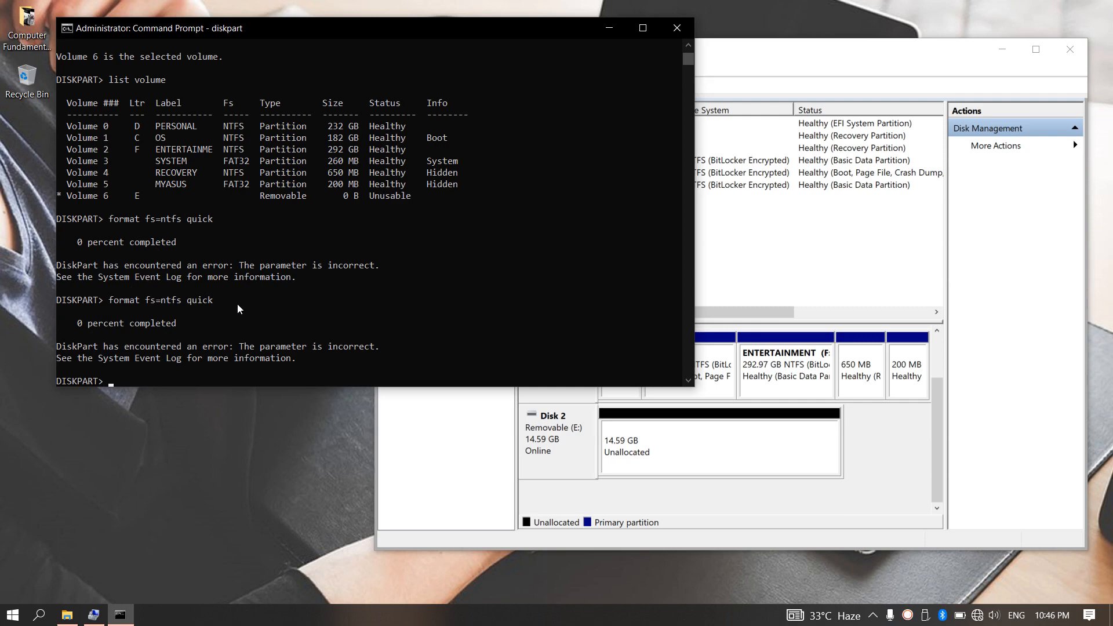
{"action": "type", "text": "format fs=ntfs quick"}
{"action": "key", "text": "Return"}
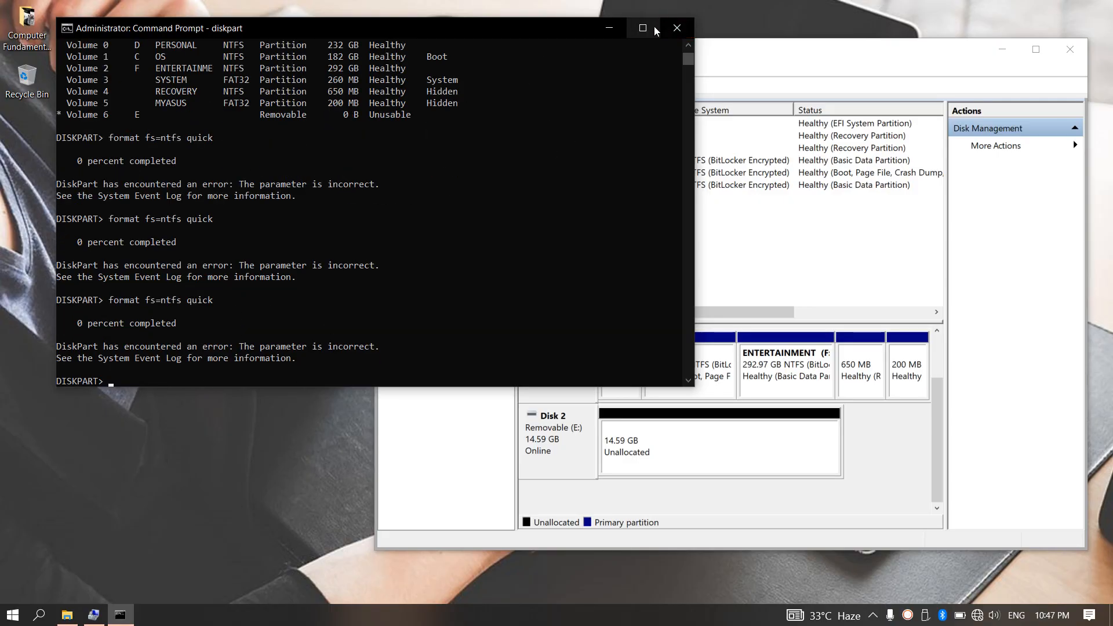
- Close Command Prompt and create a 14937 MB simple volume on Disk 2 with drive letter G, FAT32, label New Volume and quick format
{"action": "left_click", "coordinate": [676, 29]}
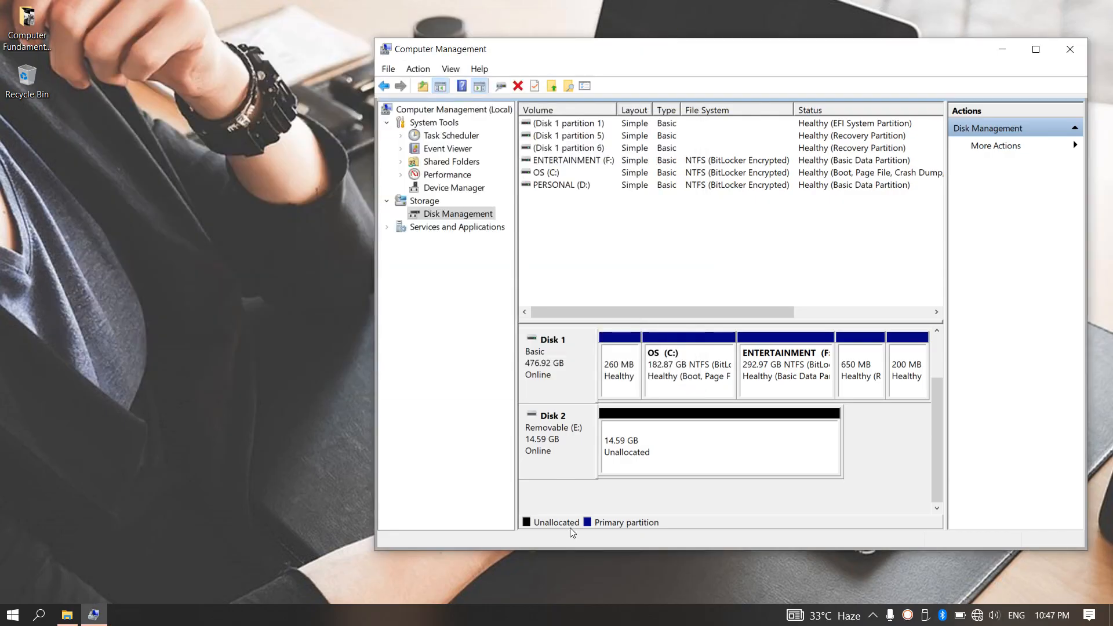
{"action": "left_click", "coordinate": [670, 451]}
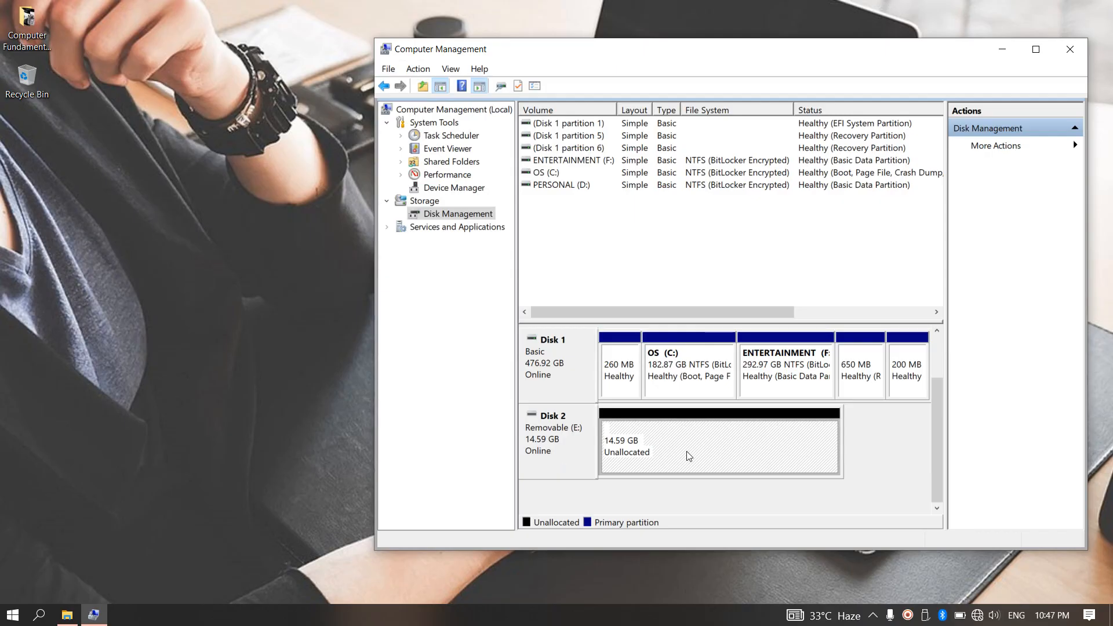
{"action": "right_click", "coordinate": [688, 453]}
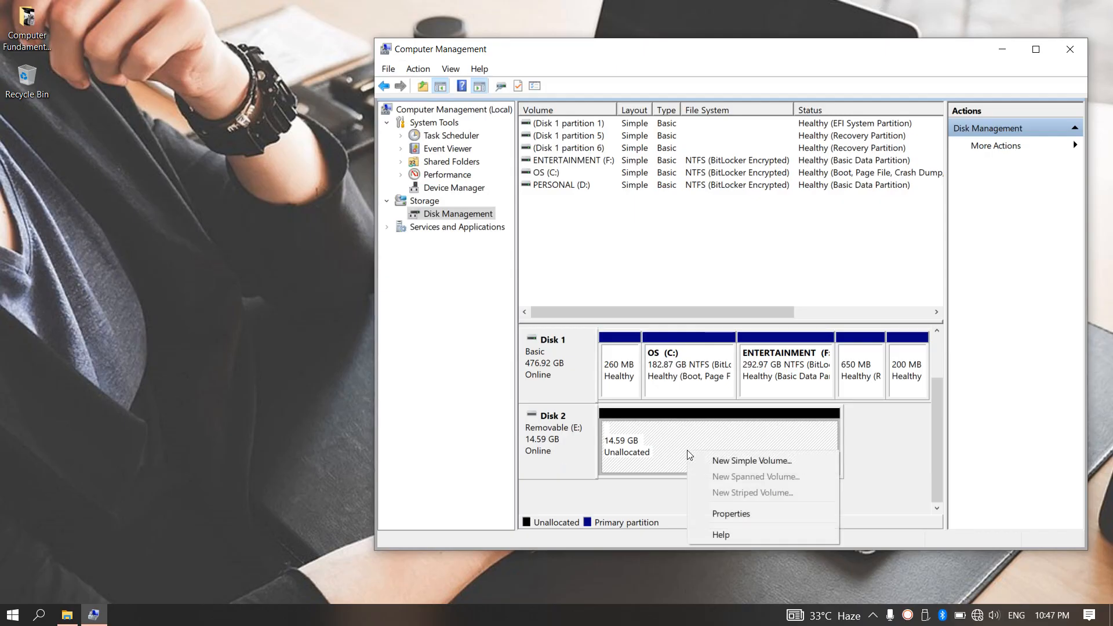
{"action": "left_click", "coordinate": [718, 463]}
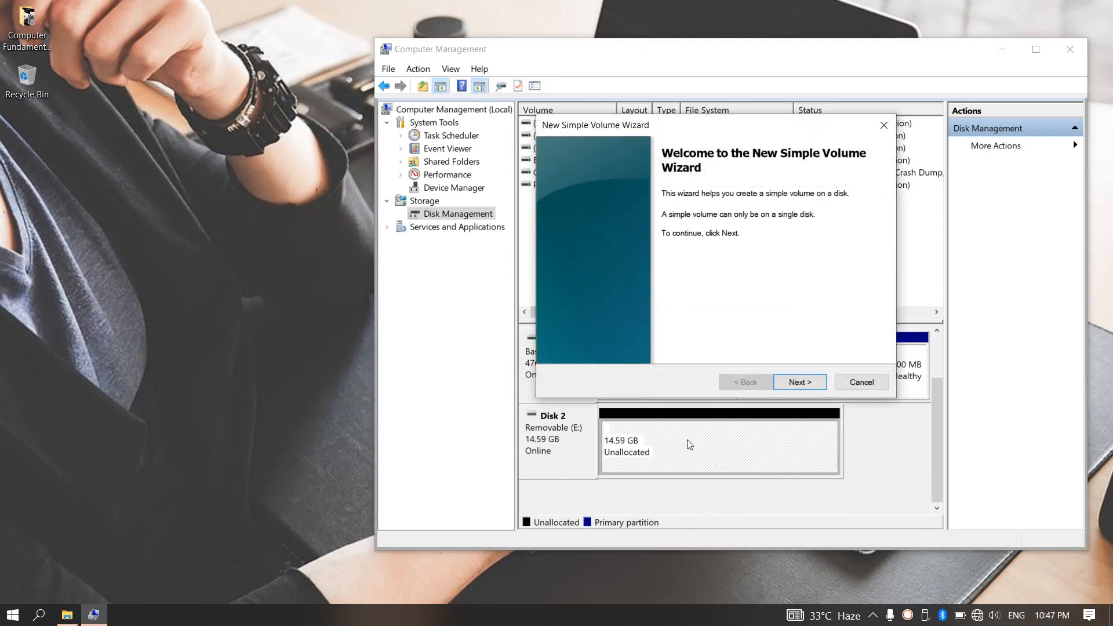
{"action": "left_click", "coordinate": [787, 383]}
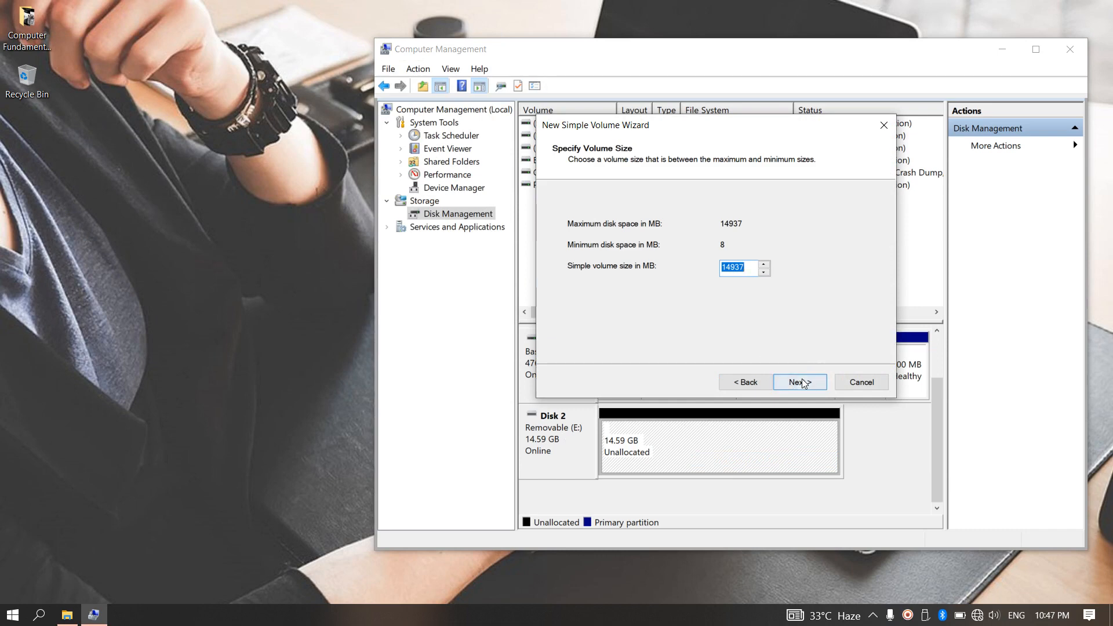
{"action": "left_click", "coordinate": [795, 382]}
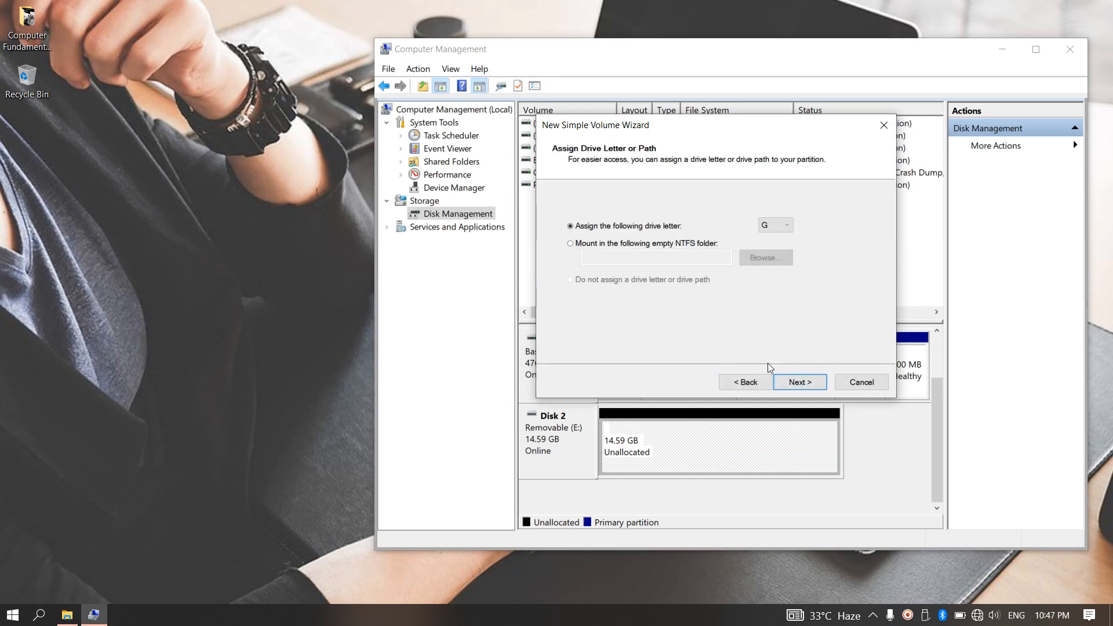
{"action": "left_click", "coordinate": [788, 384]}
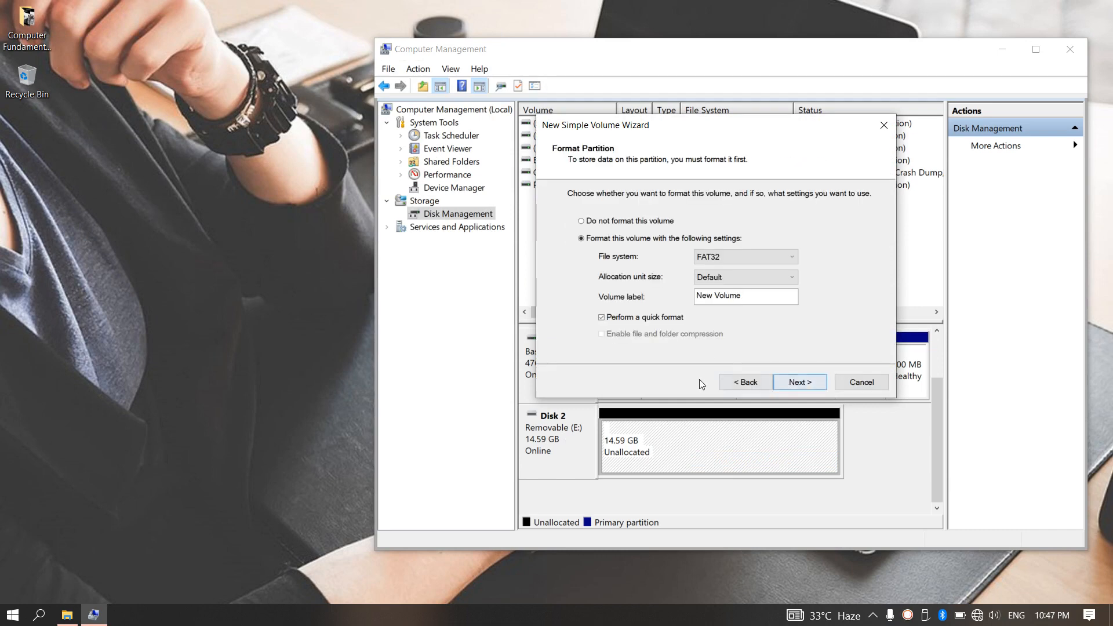
{"action": "left_click", "coordinate": [802, 384]}
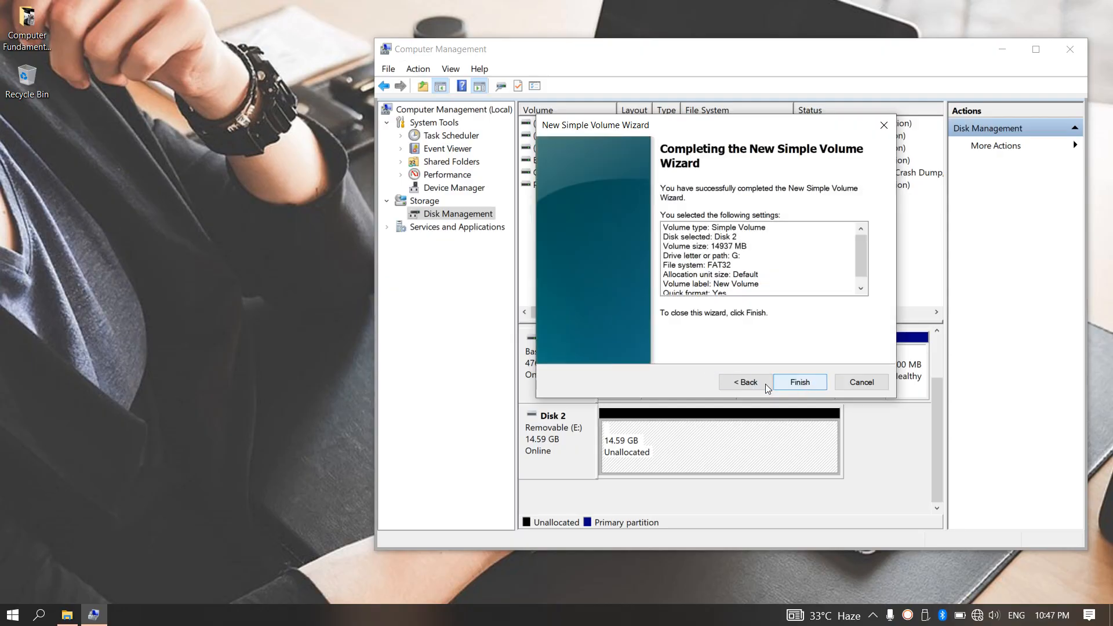
{"action": "left_click", "coordinate": [802, 383]}
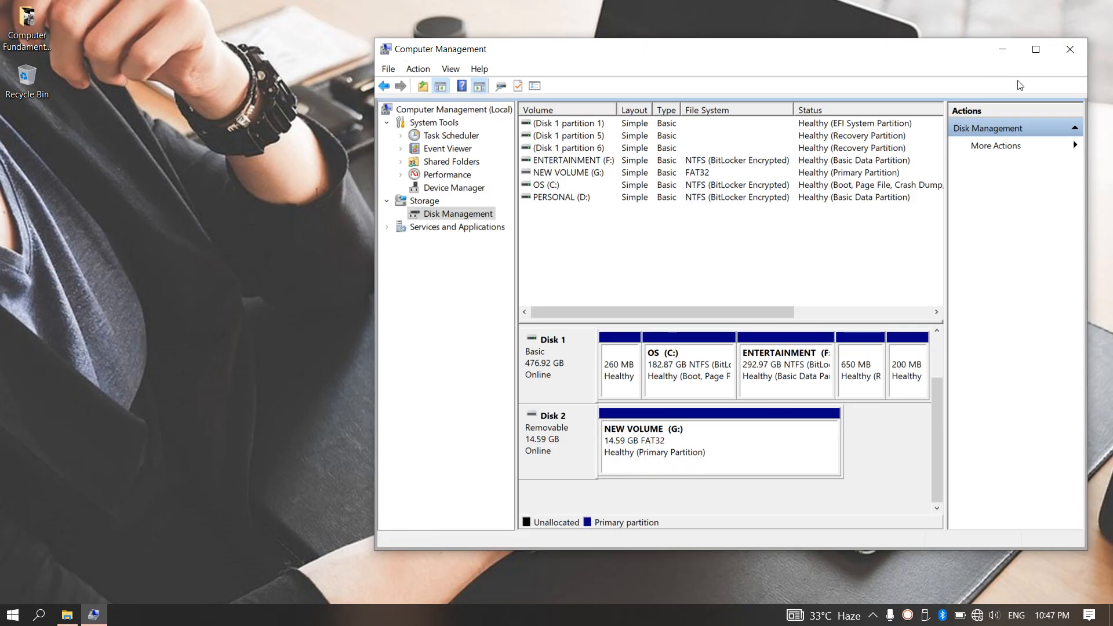
- Maximize Computer Management, check the new volume G: on Disk 2, and close the window
{"action": "left_click", "coordinate": [1036, 52]}
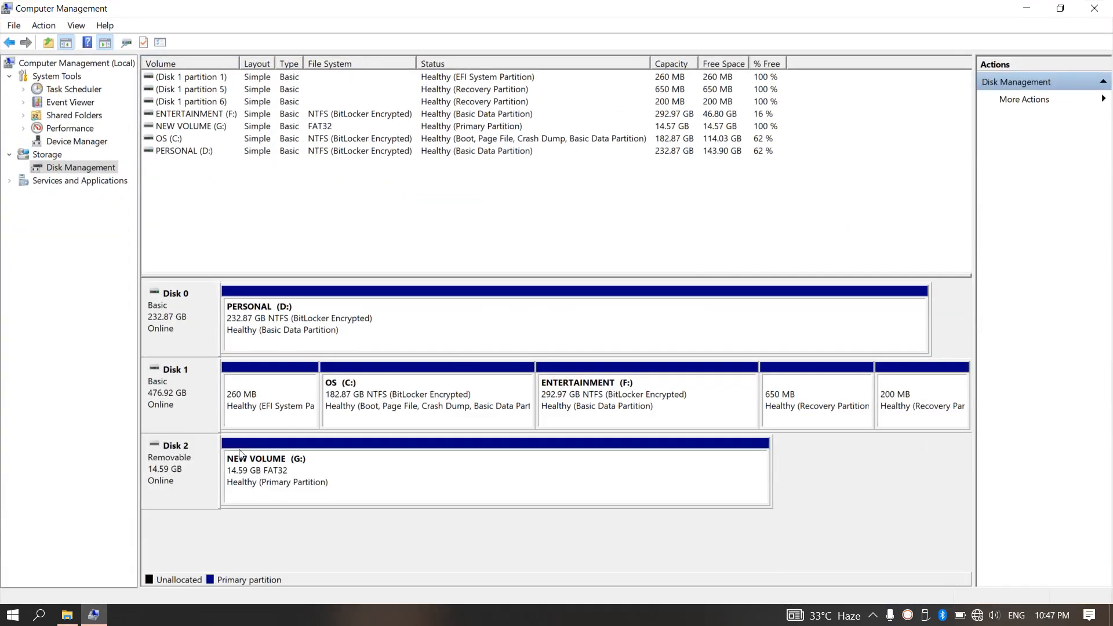
{"action": "left_click", "coordinate": [368, 479]}
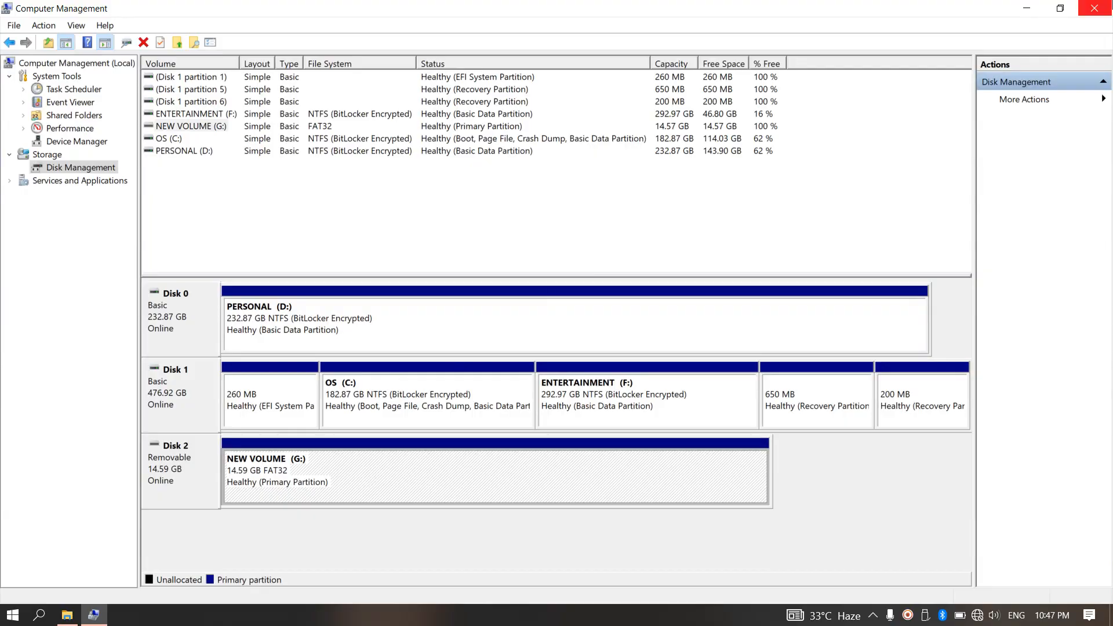
{"action": "left_click", "coordinate": [1097, 7]}
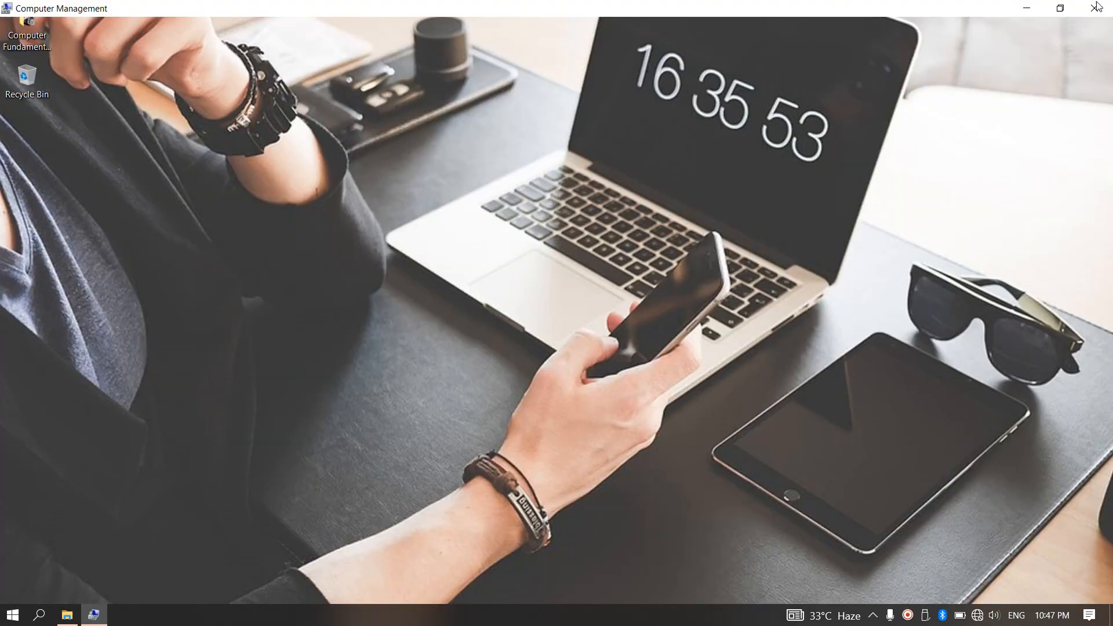
- Open the Recycle Bin in a maximized window and go through This PC to open the NEW VOLUME (G:) drive
{"action": "double_click", "coordinate": [22, 78]}
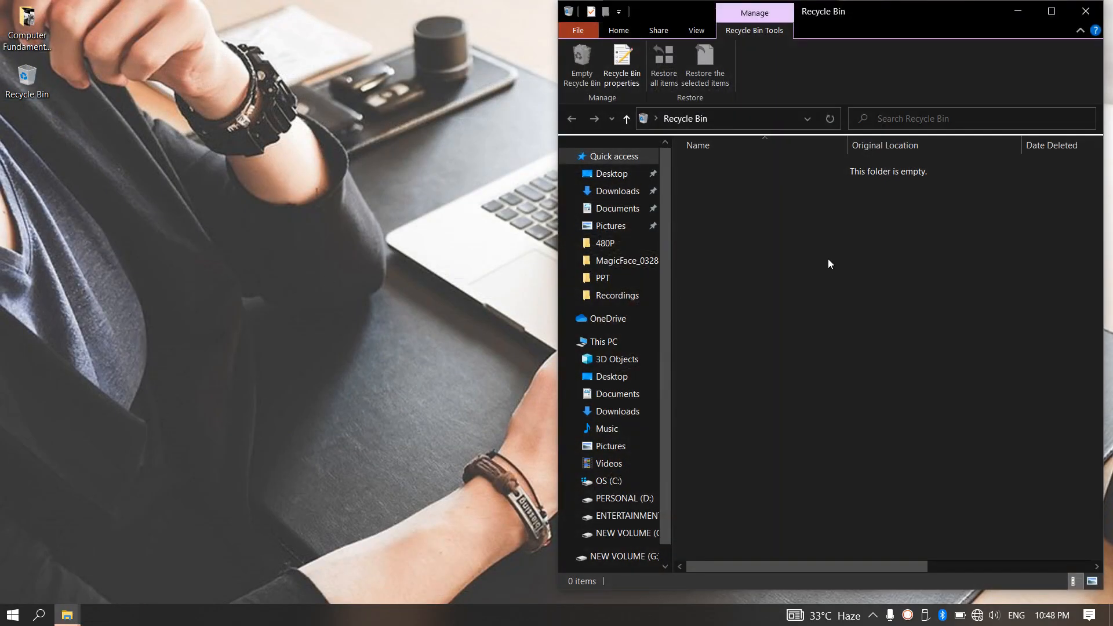
{"action": "left_click", "coordinate": [1051, 13]}
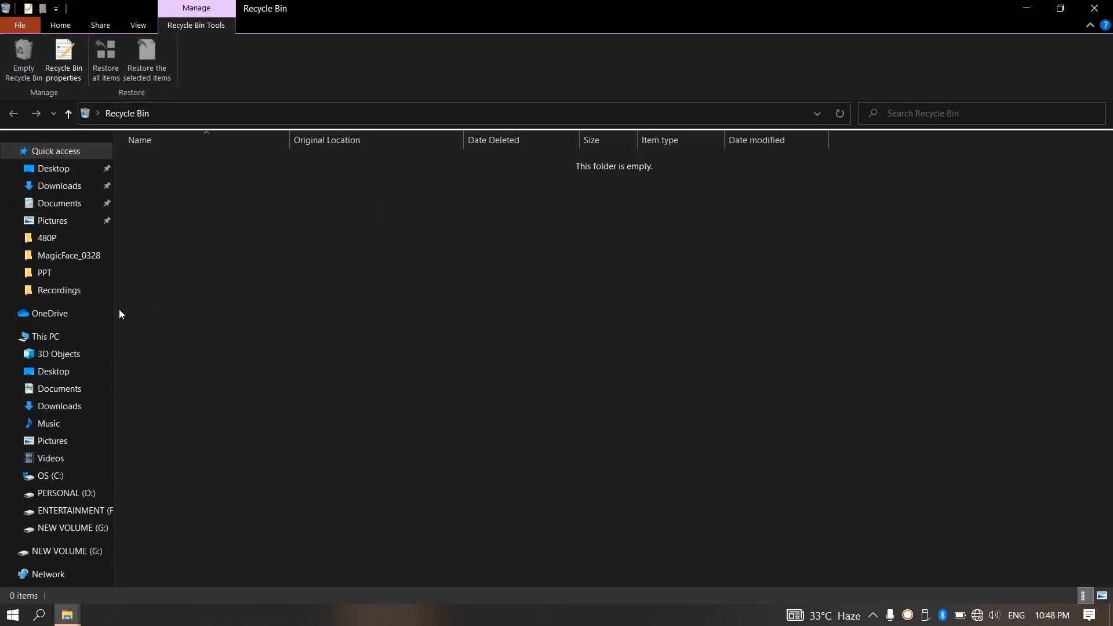
{"action": "left_click", "coordinate": [70, 337]}
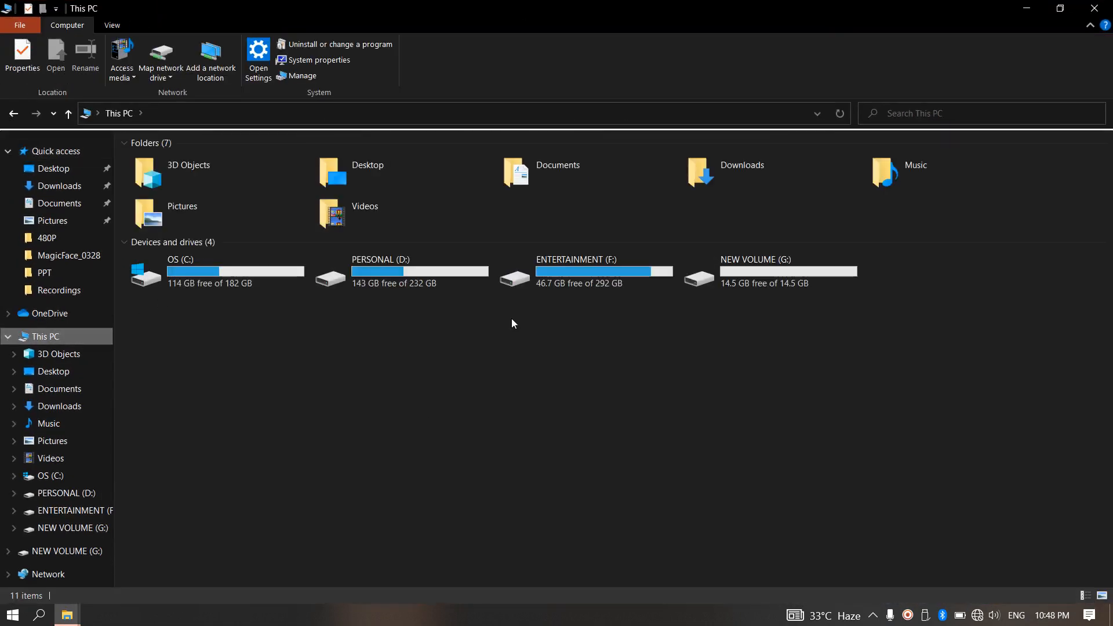
{"action": "double_click", "coordinate": [746, 287]}
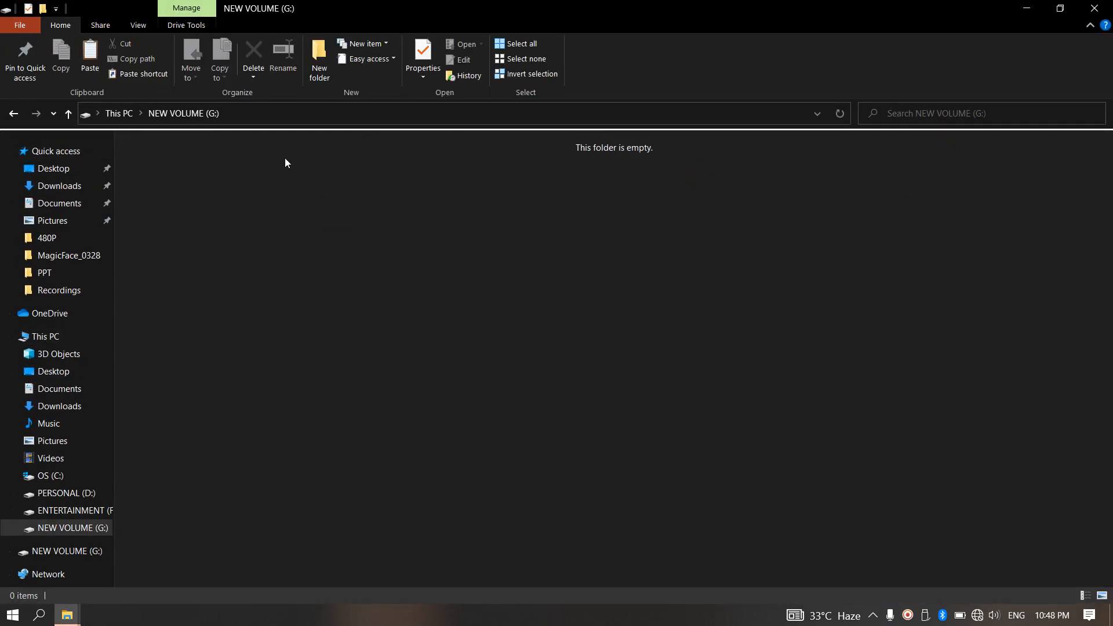
{"action": "left_click_drag", "start_coordinate": [125, 113], "coordinate": [775, 315]}
{"action": "key", "text": "shift+Delete"}
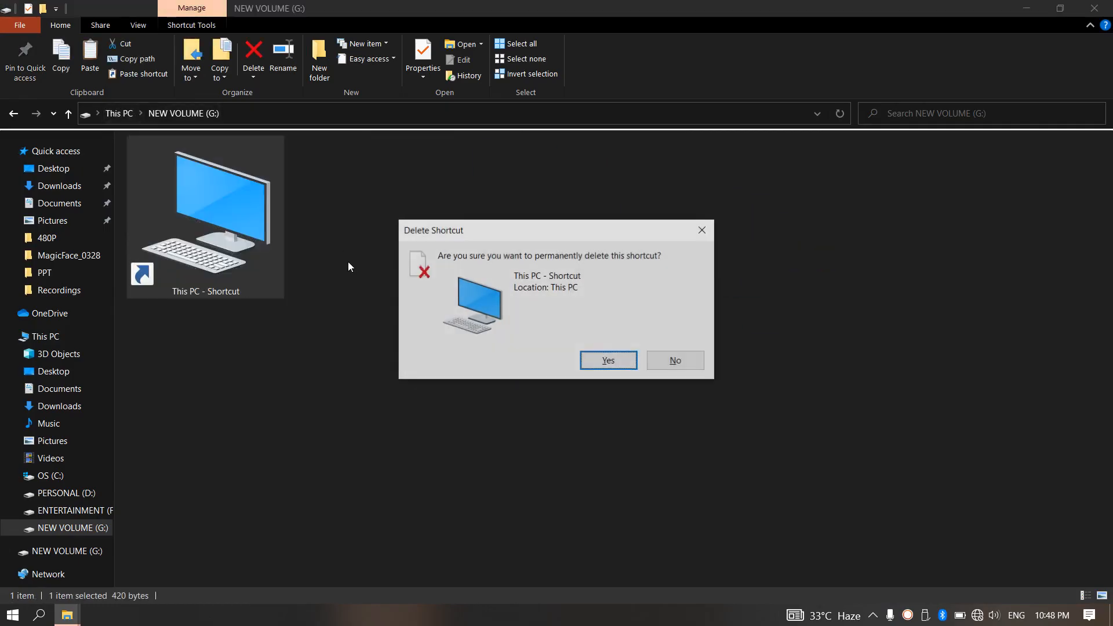
{"action": "key", "text": "Return"}
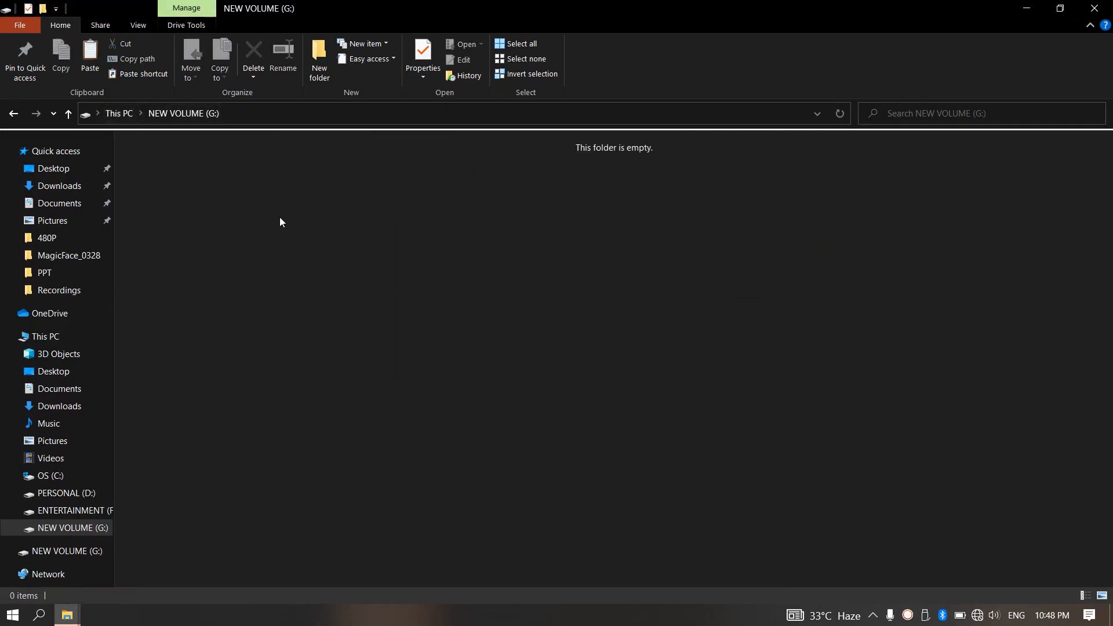
- Return to This PC, reopen NEW VOLUME (G:), and paste the copied image files into its root
{"action": "left_click", "coordinate": [119, 113]}
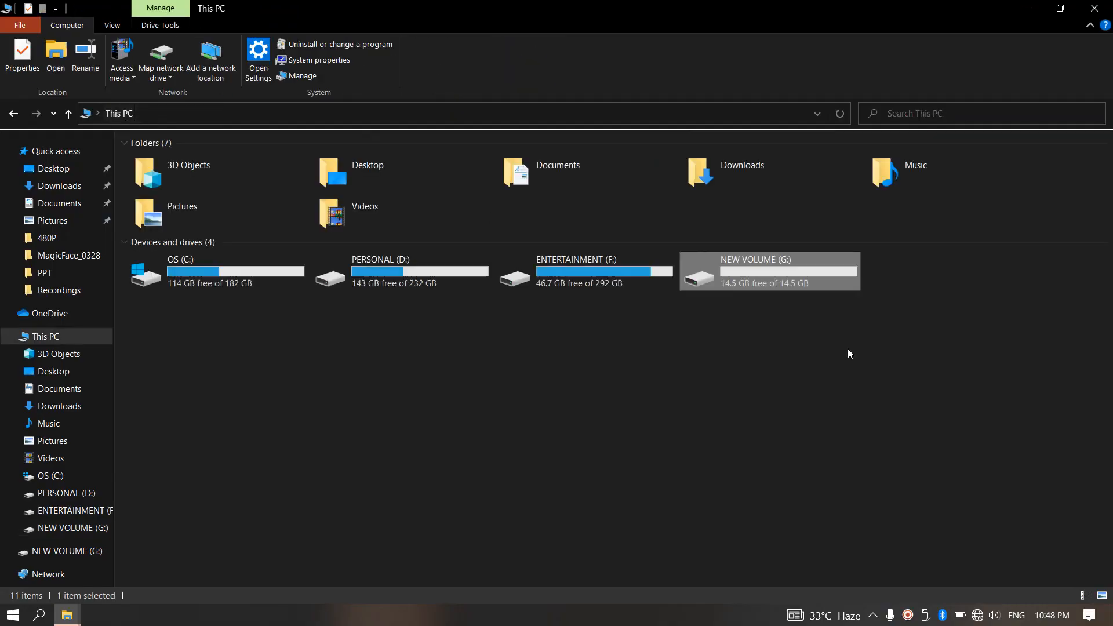
{"action": "double_click", "coordinate": [764, 266]}
{"action": "right_click", "coordinate": [333, 190]}
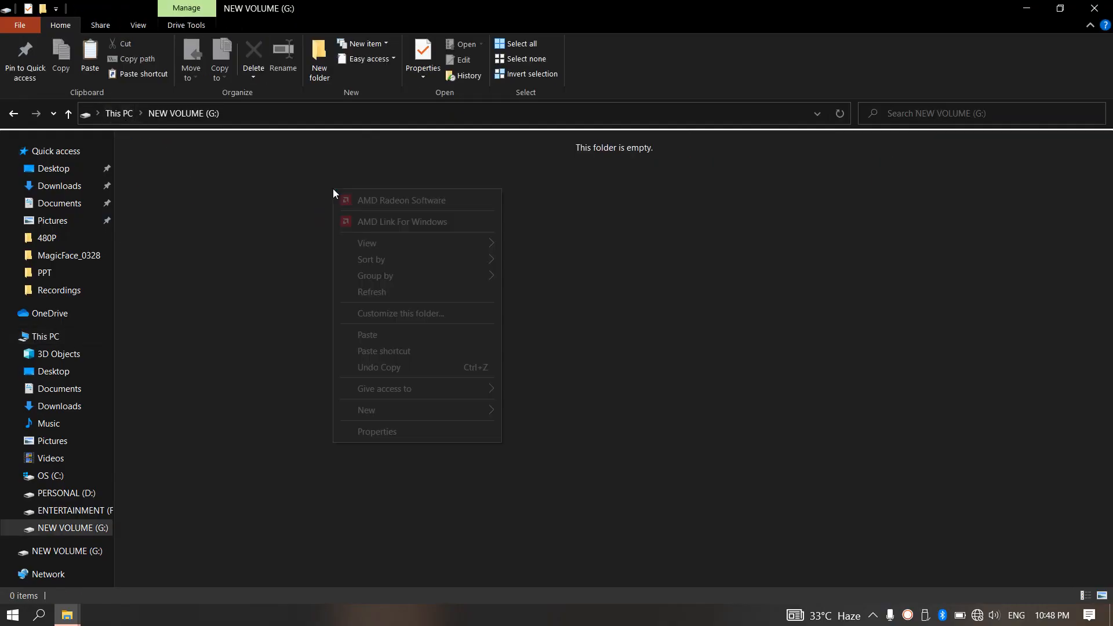
{"action": "left_click", "coordinate": [379, 331]}
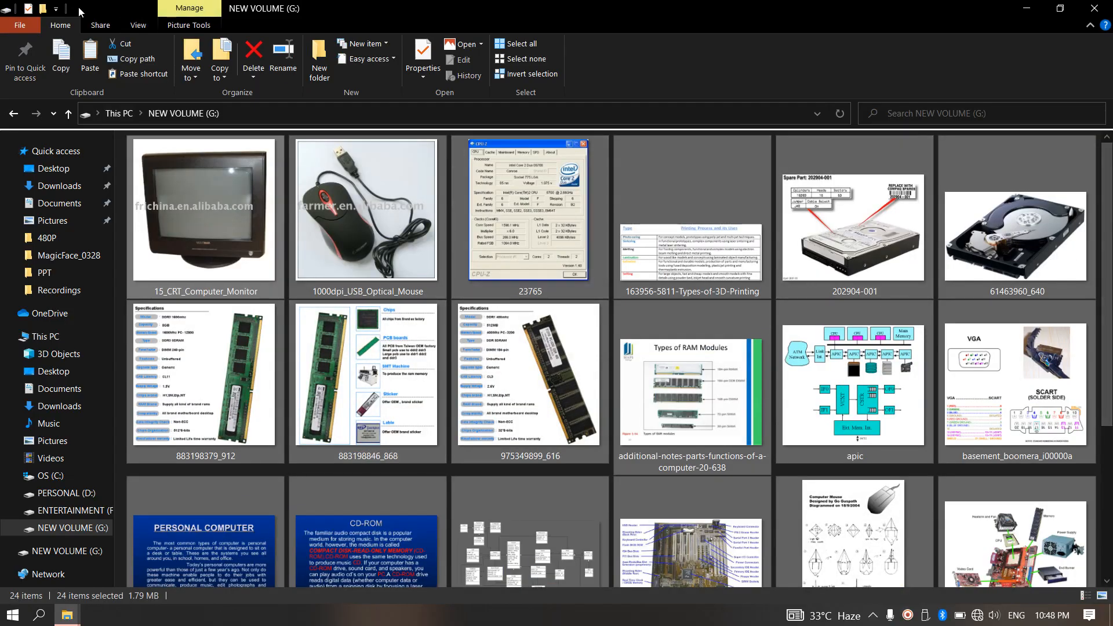
- Show the pasted files on G: as large icons and clear the selection
{"action": "left_click", "coordinate": [143, 23]}
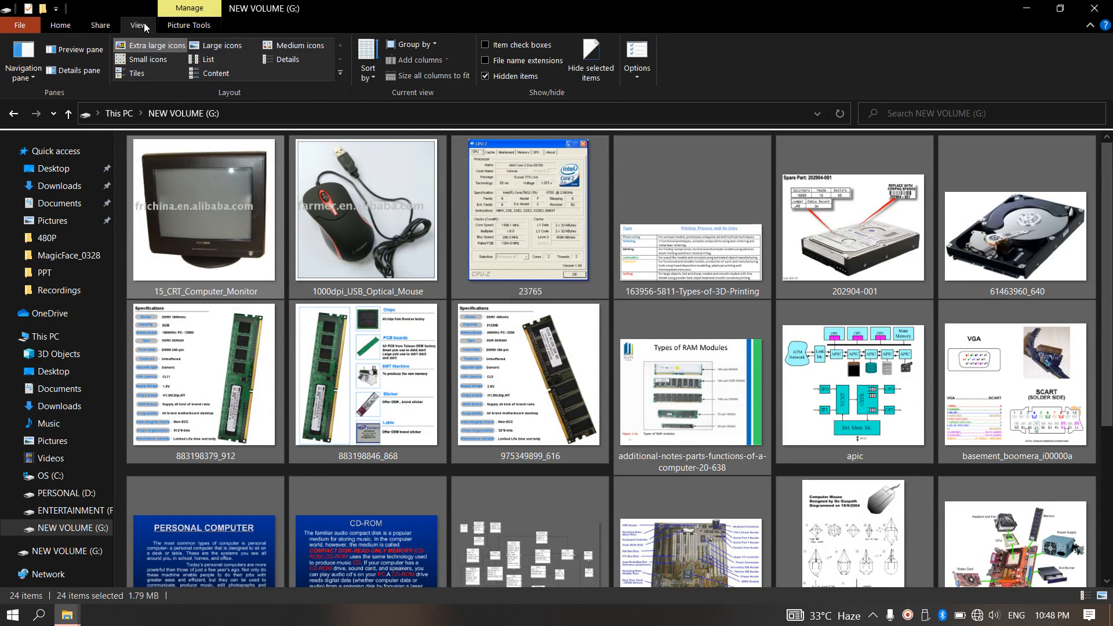
{"action": "left_click", "coordinate": [232, 43]}
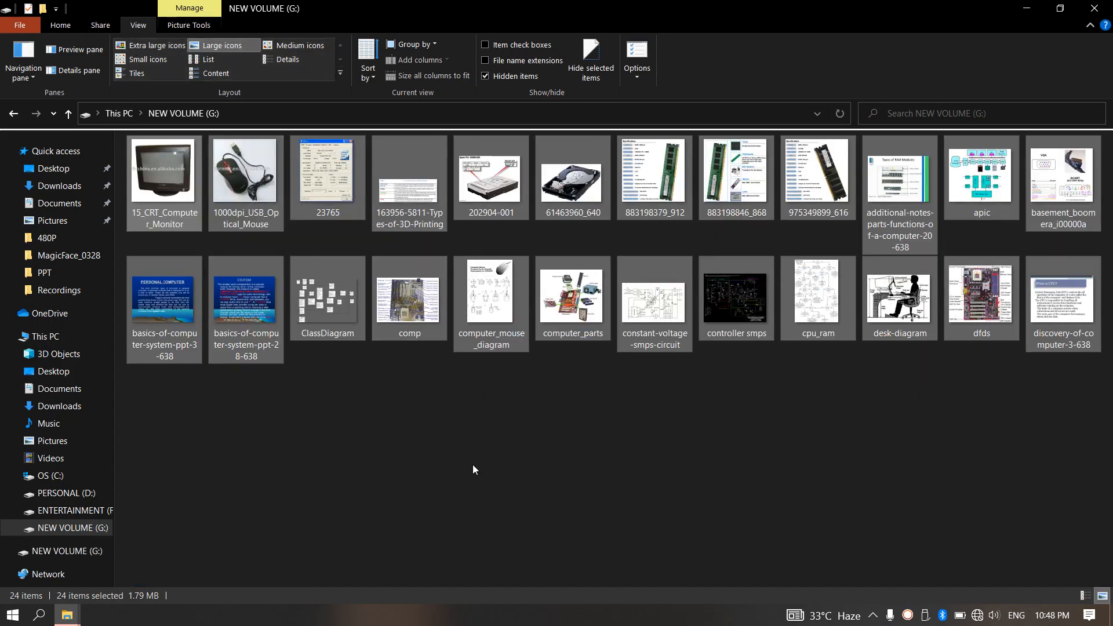
{"action": "left_click", "coordinate": [472, 464]}
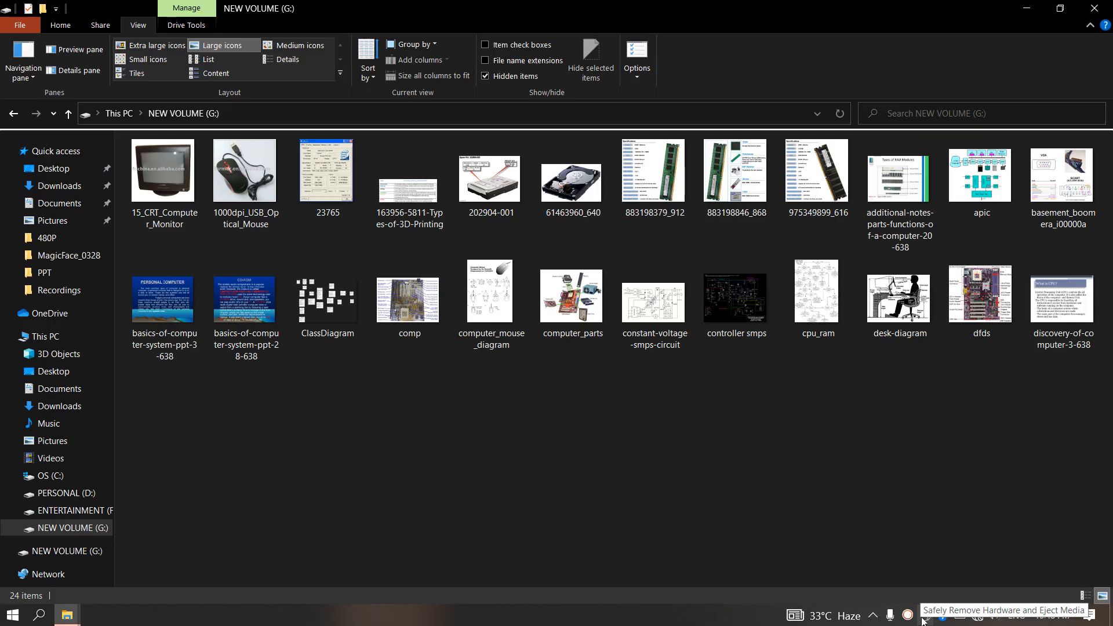
- Safely eject the Cruzer Blade USB drive and dismiss the removal notification
{"action": "left_click", "coordinate": [923, 620]}
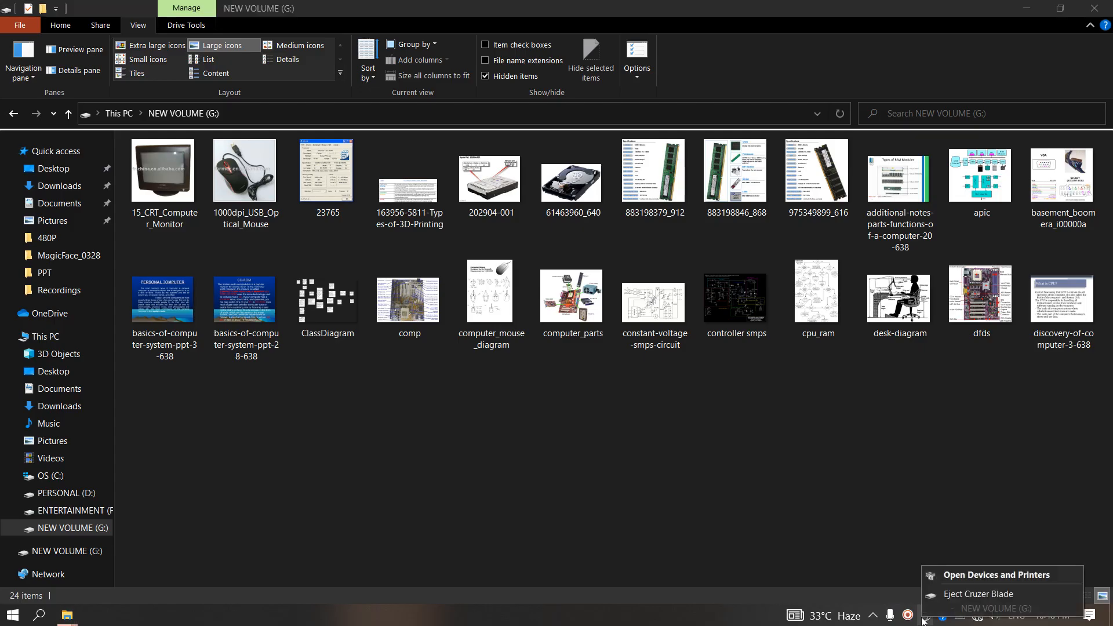
{"action": "left_click", "coordinate": [995, 593]}
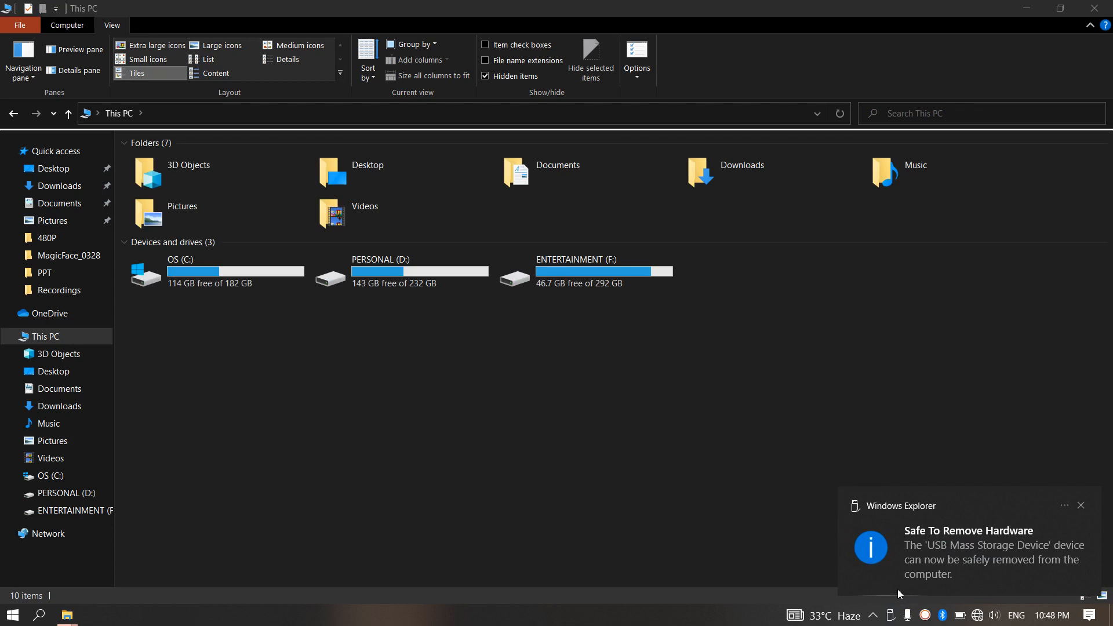
{"action": "left_click", "coordinate": [1080, 506]}
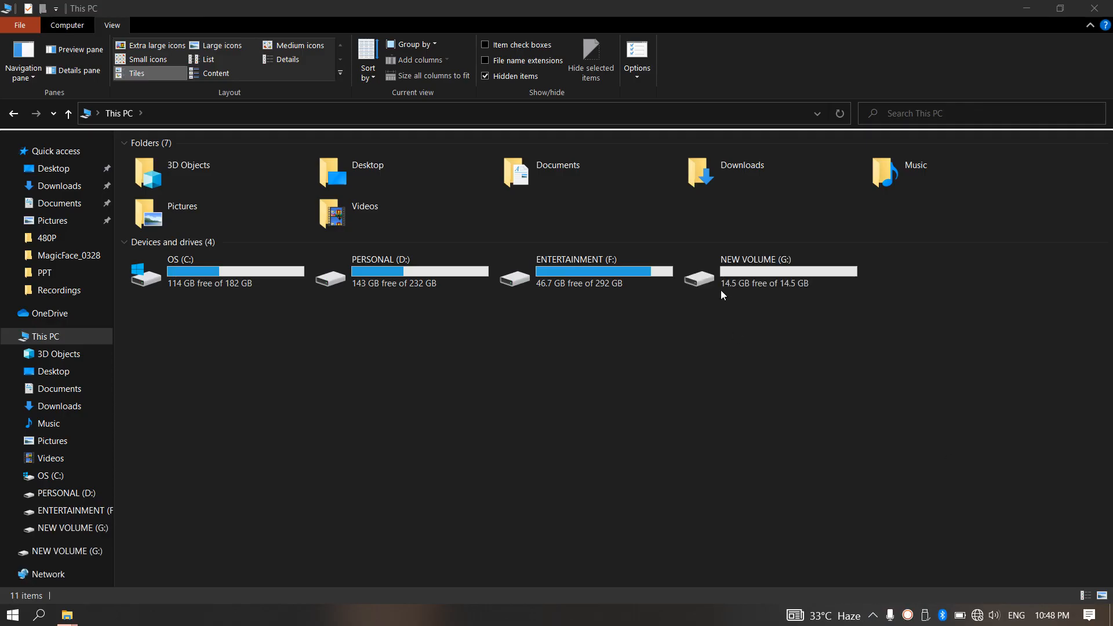
- Open the reconnected NEW VOLUME (G:) drive to check its image files and close the window
{"action": "double_click", "coordinate": [744, 276]}
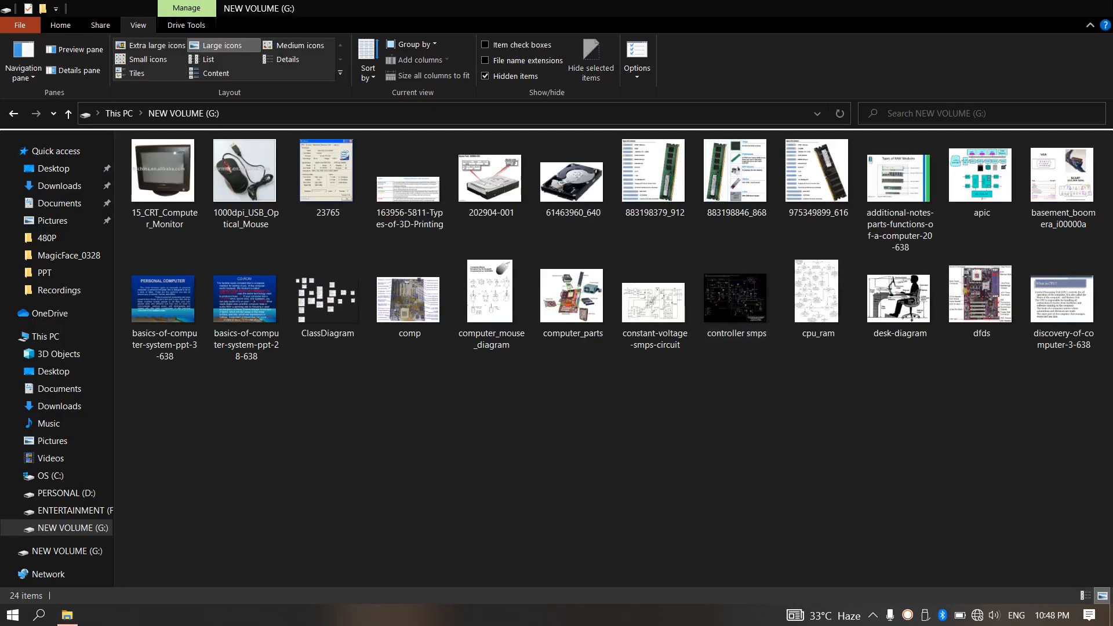
{"action": "left_click", "coordinate": [1093, 8]}
- Eject the Cruzer Blade again from the desktop and dismiss the safe-to-remove notification
{"action": "left_click", "coordinate": [925, 615]}
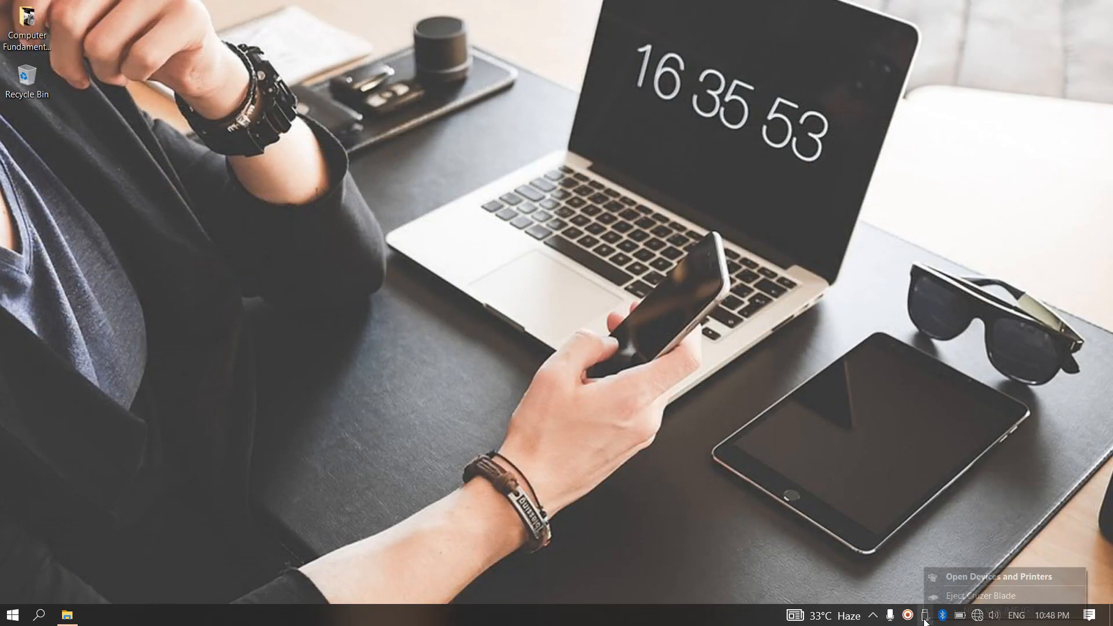
{"action": "left_click", "coordinate": [973, 595]}
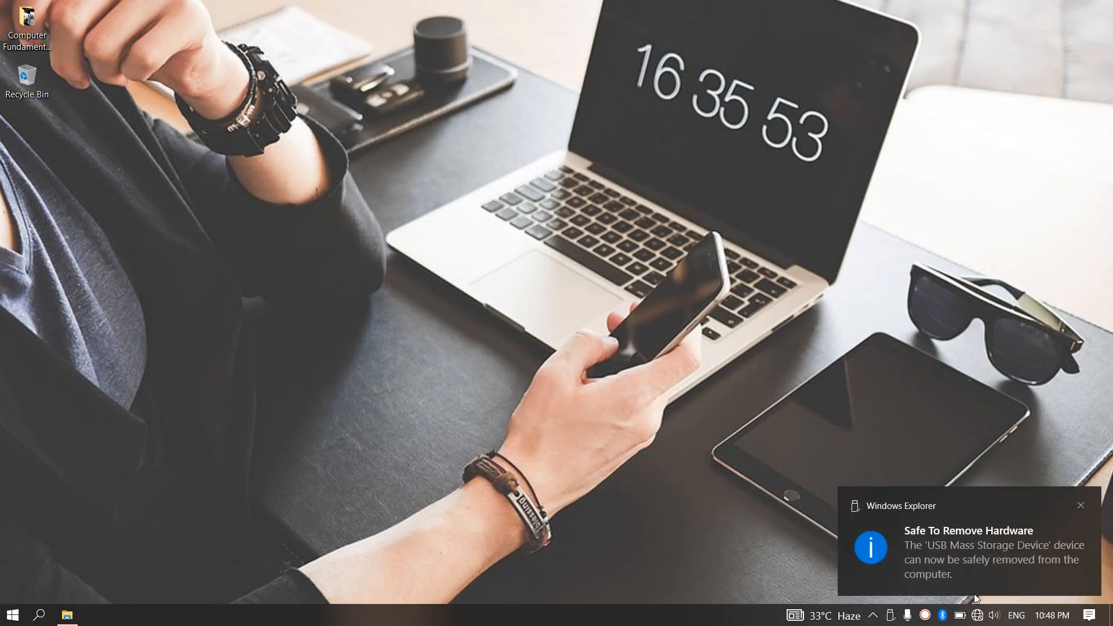
{"action": "left_click", "coordinate": [1081, 505]}
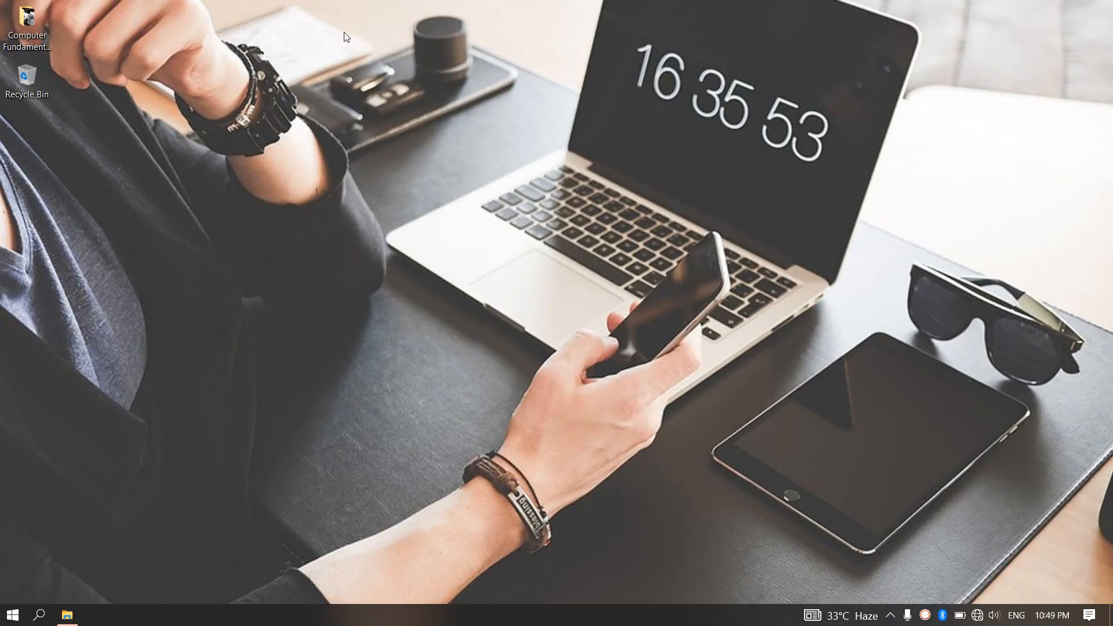
{"action": "right_click", "coordinate": [926, 618]}
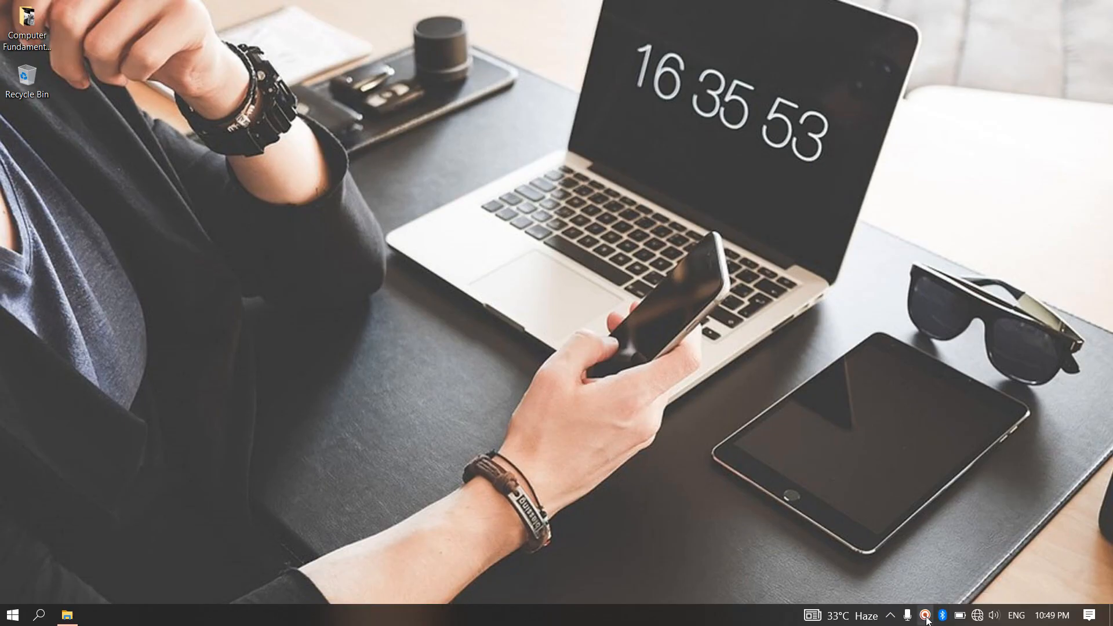